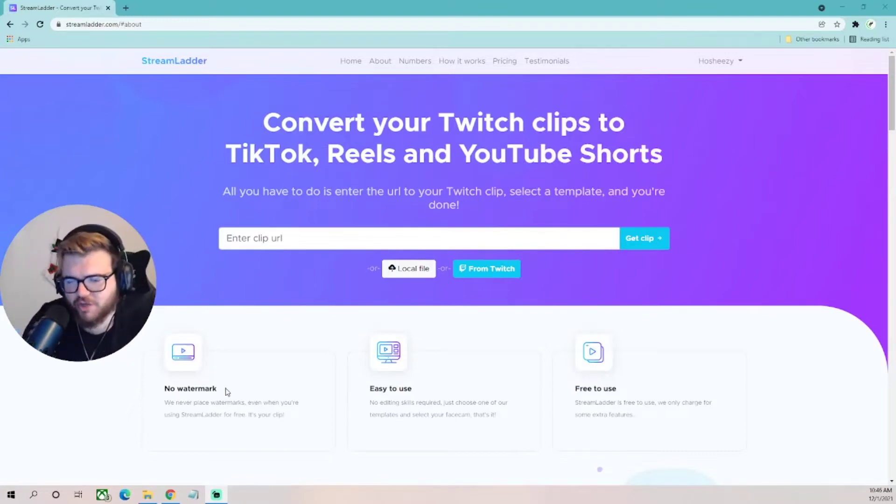
pyautogui.scroll(-3, 226, 391)
pyautogui.scroll(-3, 294, 350)
pyautogui.scroll(-3, 375, 320)
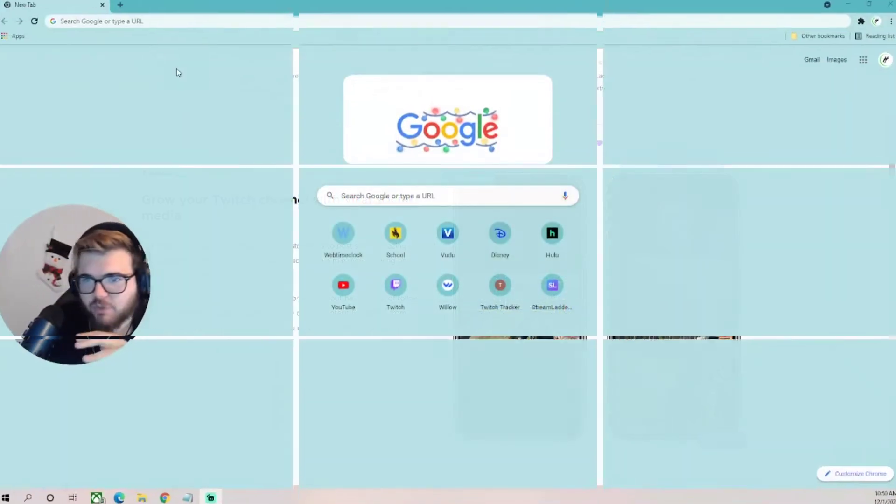
# - Load streamladder.com from the address bar and check the signed-in account dropdown
pyautogui.click(134, 24)
pyautogui.write('streamladder.com')
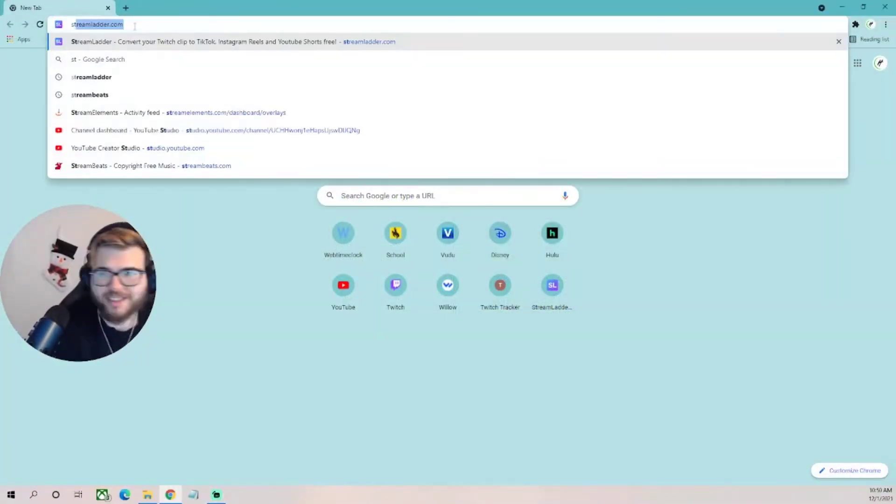
pyautogui.press('Return')
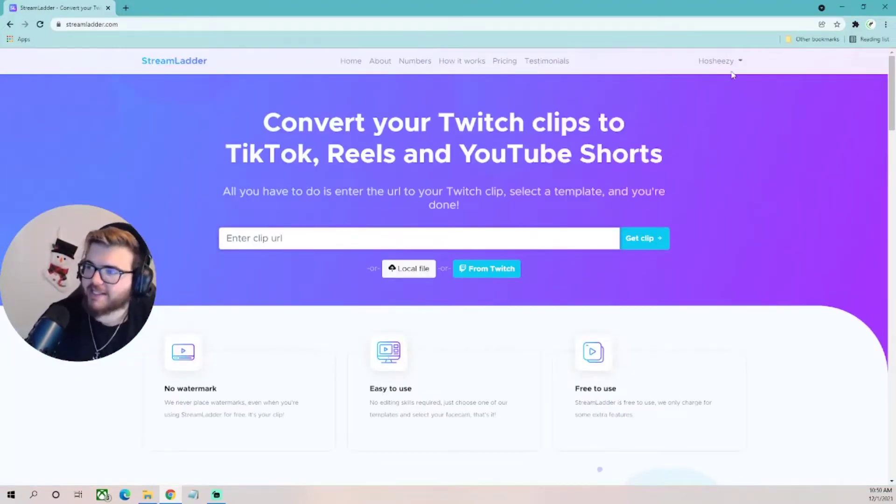
pyautogui.click(743, 63)
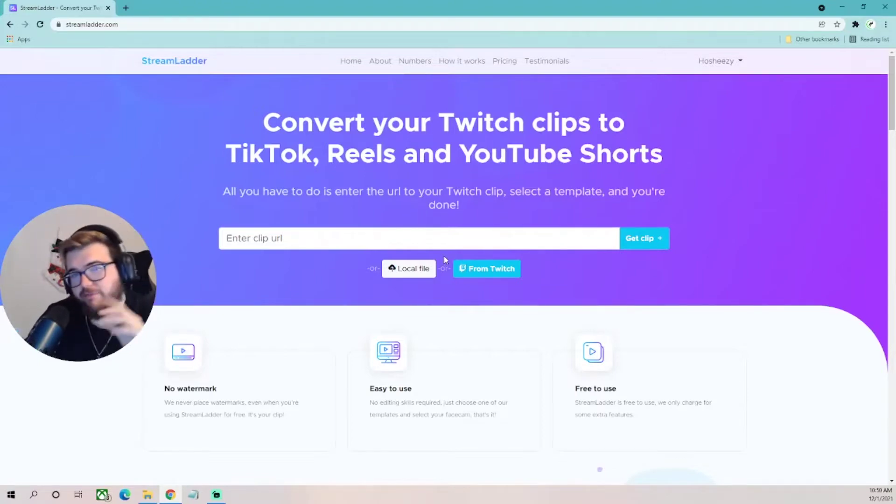
# - Import the sailing-ship clip from the From Twitch clip list
pyautogui.click(490, 272)
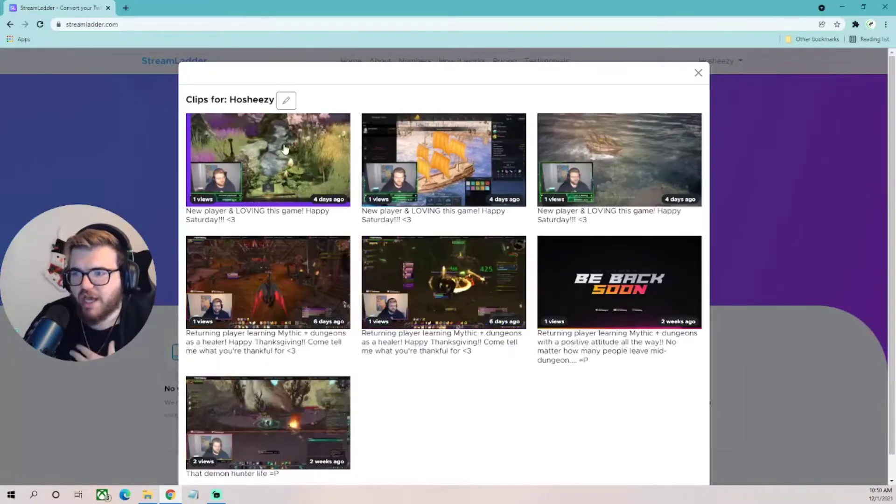
pyautogui.scroll(-1, 267, 280)
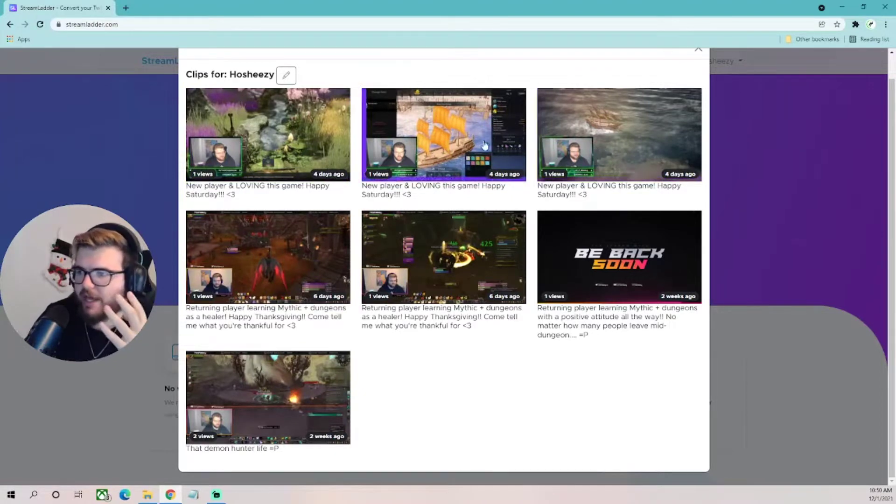
pyautogui.click(576, 128)
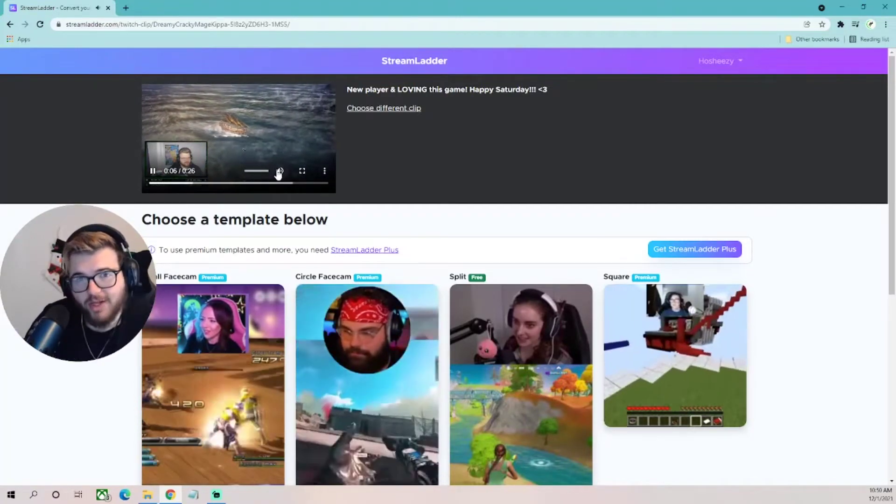
pyautogui.scroll(-2, 338, 279)
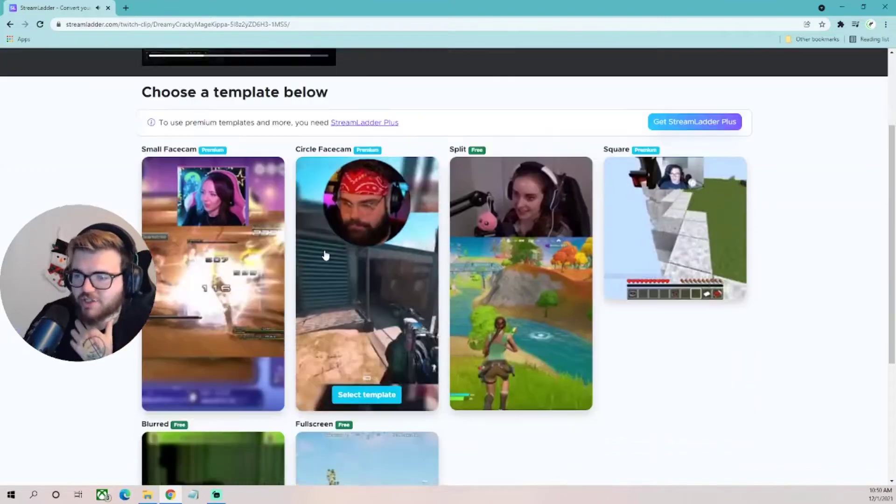
pyautogui.scroll(-2, 338, 279)
pyautogui.scroll(3, 350, 245)
pyautogui.scroll(2, 392, 210)
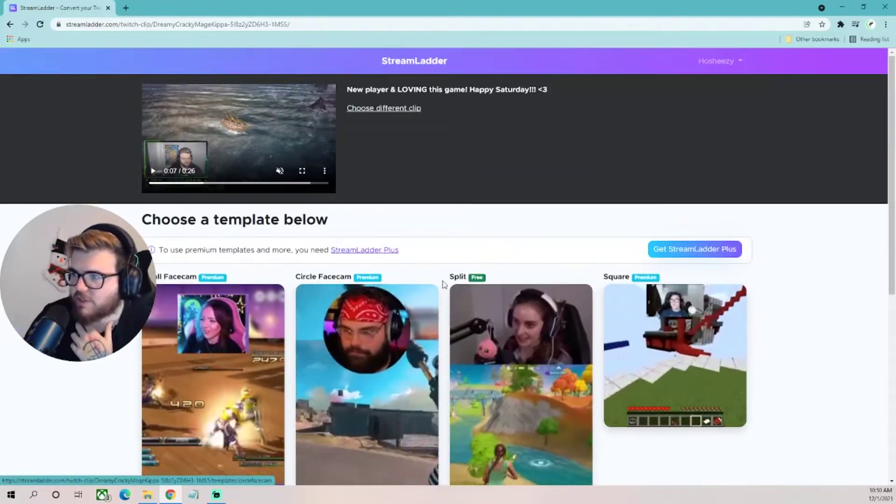
pyautogui.scroll(-1, 280, 210)
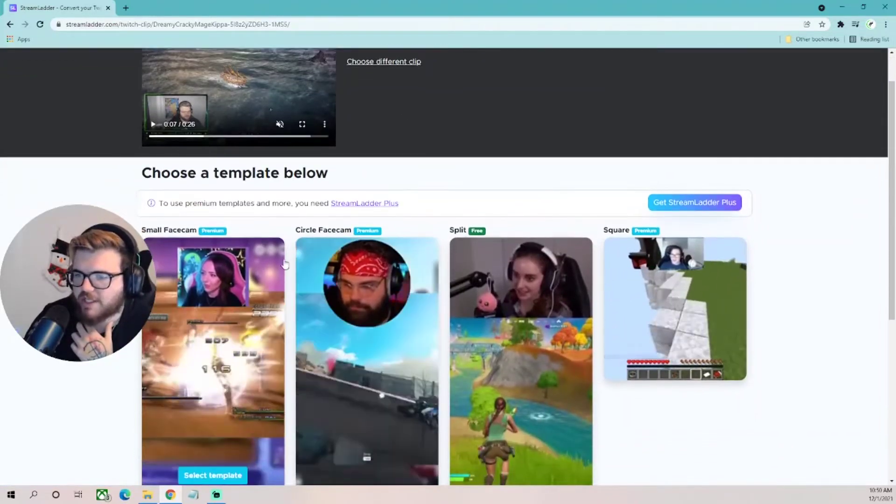
pyautogui.scroll(-1, 210, 210)
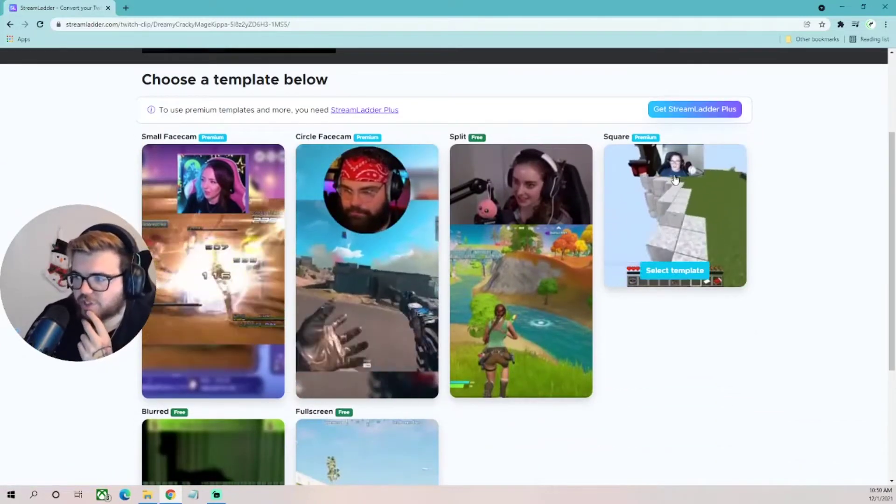
pyautogui.moveTo(520, 350)
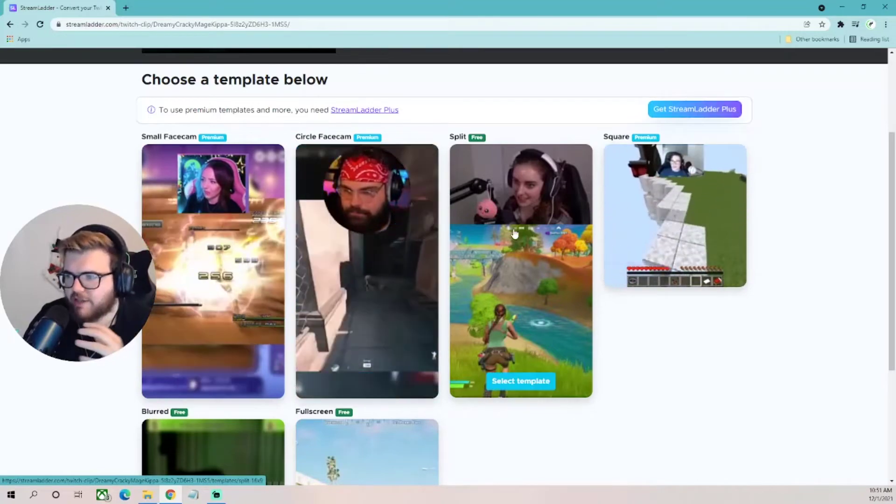
pyautogui.scroll(-3, 514, 229)
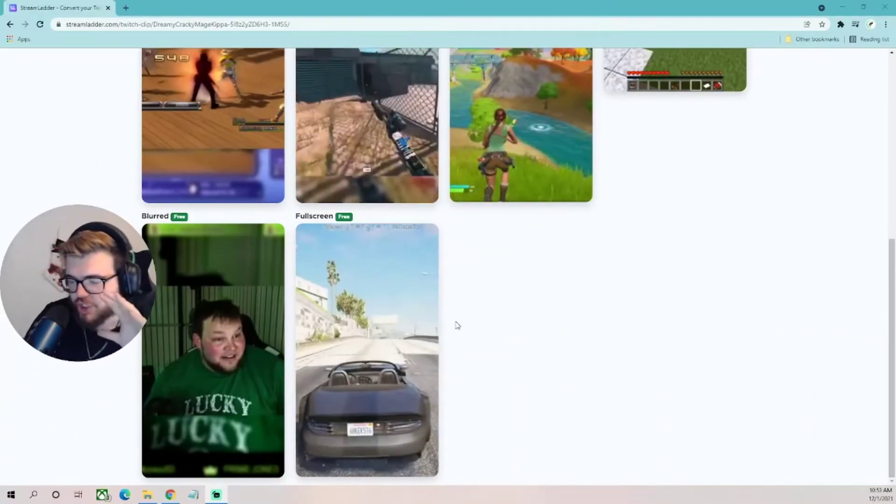
pyautogui.scroll(6, 470, 323)
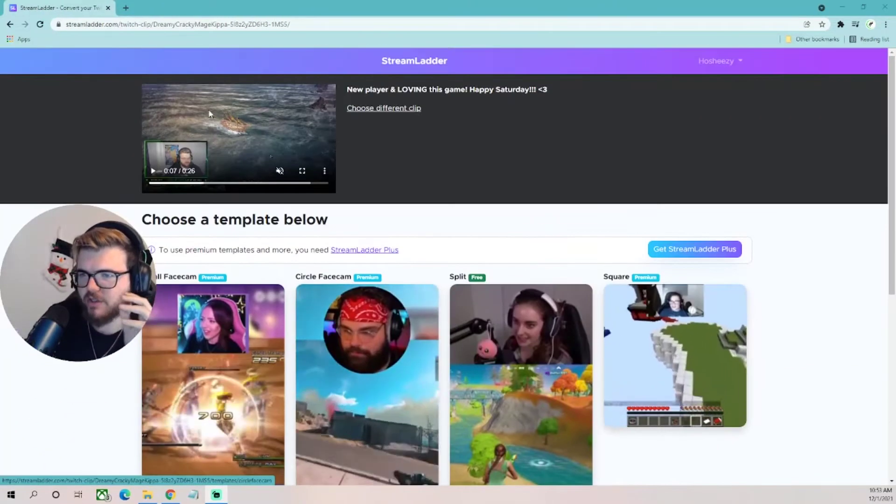
pyautogui.scroll(-4, 264, 106)
pyautogui.scroll(-4, 351, 280)
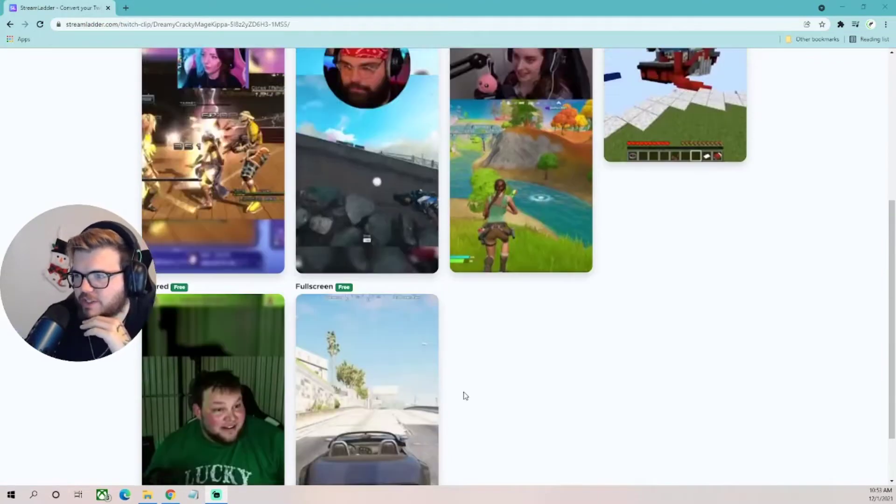
pyautogui.scroll(3, 463, 396)
# - Select the free Split template card
pyautogui.click(536, 306)
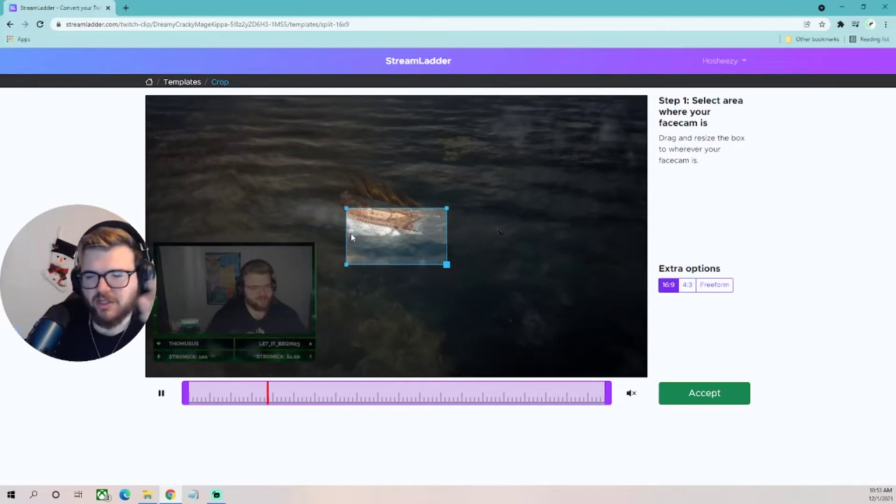
# - Move and enlarge the crop box over the lower-left webcam overlay
pyautogui.moveTo(364, 238); pyautogui.dragTo(181, 268)
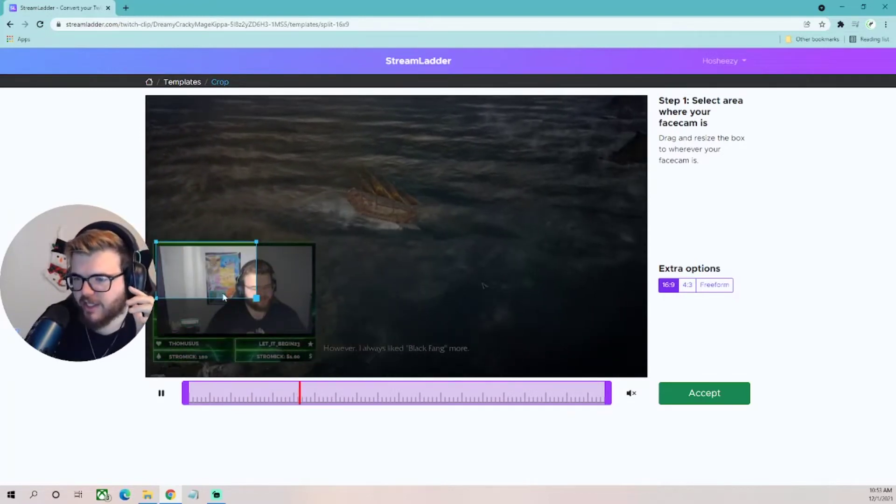
pyautogui.moveTo(256, 298); pyautogui.dragTo(310, 342)
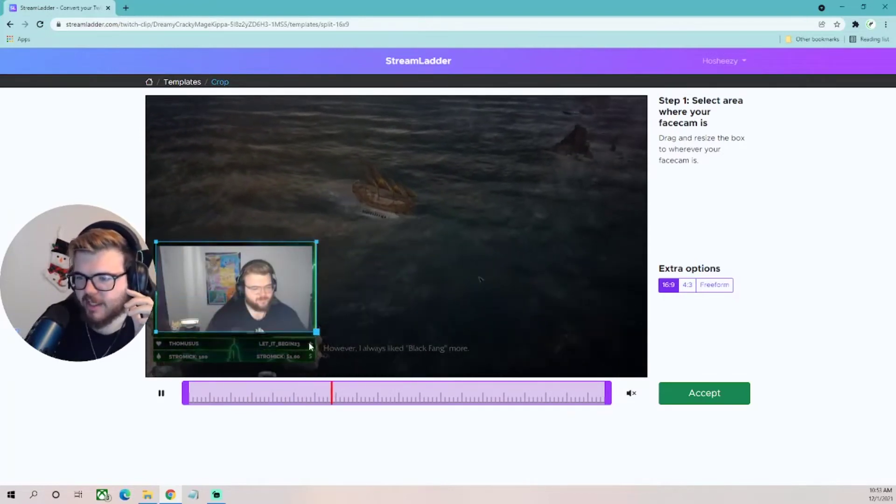
pyautogui.moveTo(278, 300); pyautogui.dragTo(276, 296)
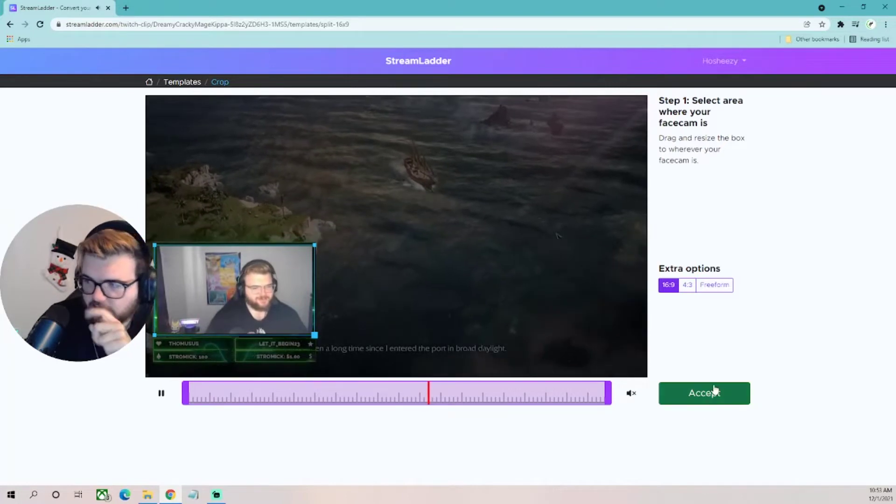
# - Try the 4:3 and Freeform shapes, then accept the facecam box in 16:9
pyautogui.click(687, 285)
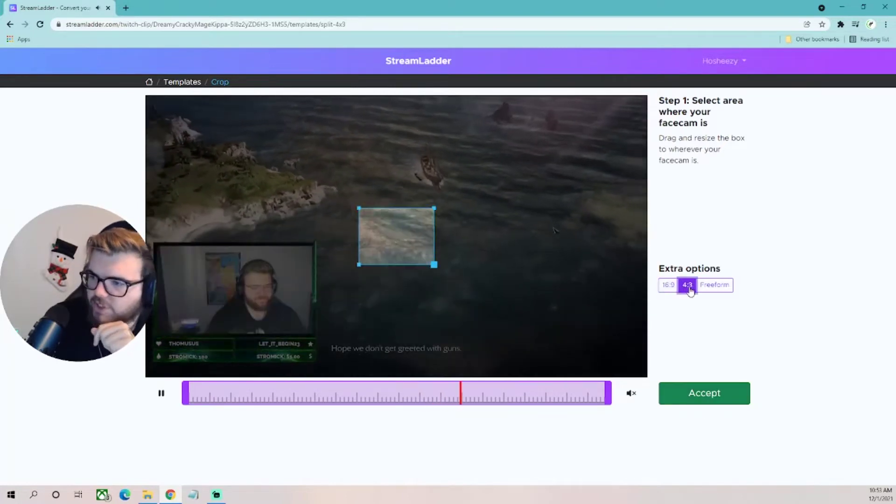
pyautogui.moveTo(397, 237)
pyautogui.mouseDown()
pyautogui.moveTo(253, 286)
pyautogui.moveTo(360, 280)
pyautogui.mouseUp()
pyautogui.click(714, 285)
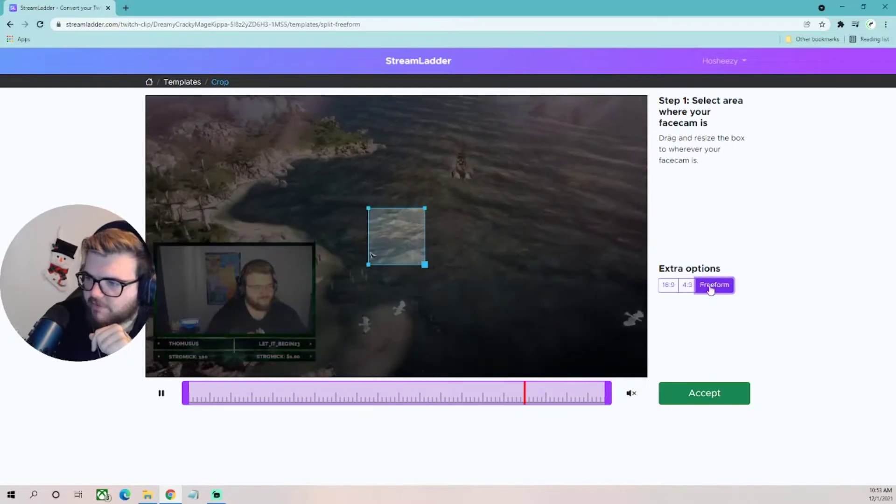
pyautogui.moveTo(426, 264); pyautogui.dragTo(479, 300)
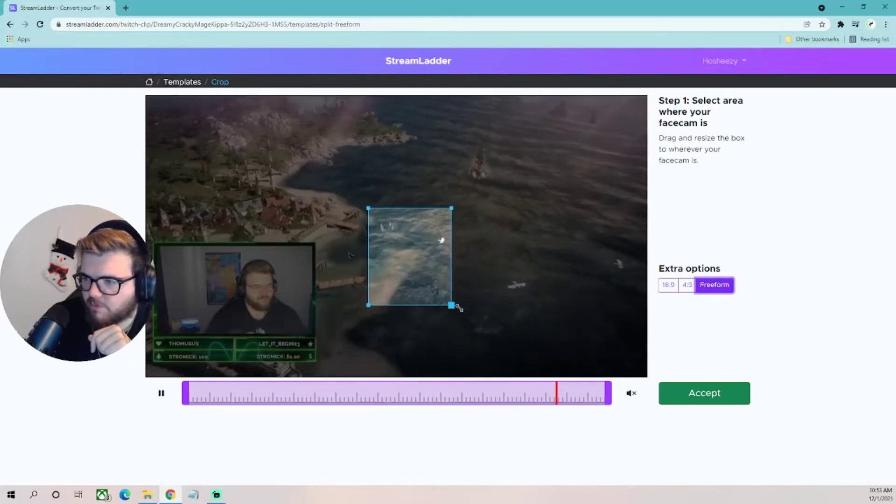
pyautogui.click(670, 285)
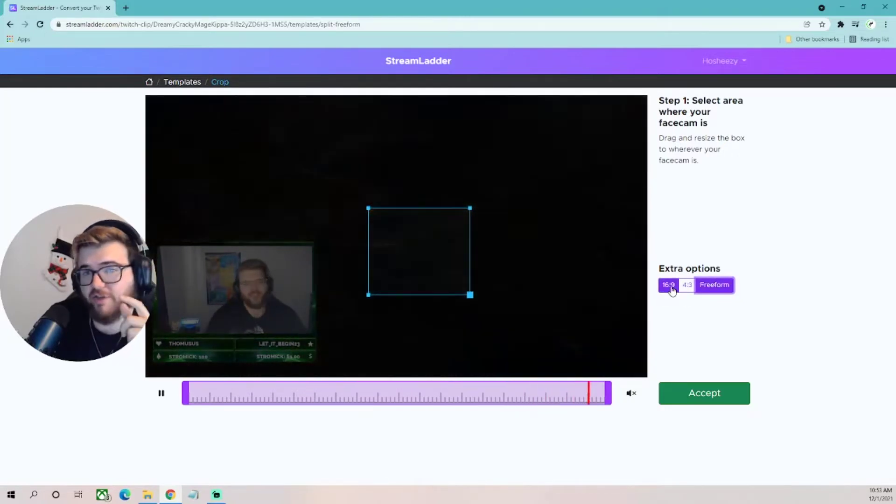
pyautogui.click(671, 288)
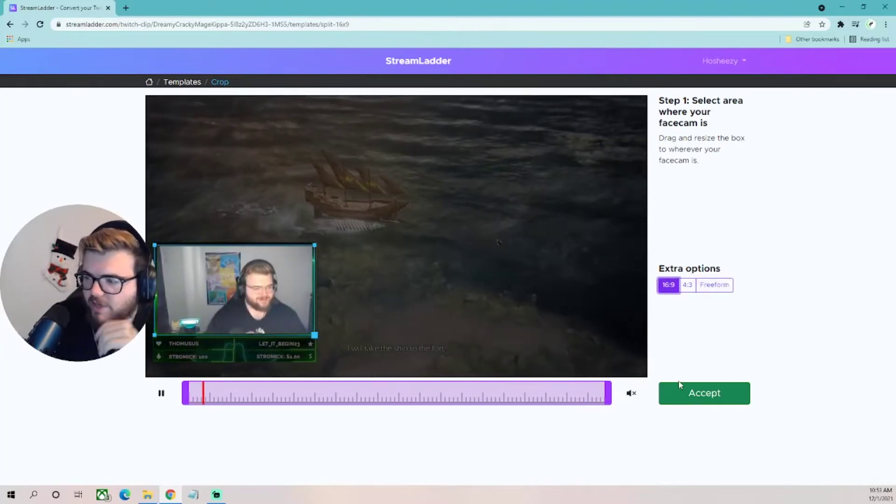
pyautogui.click(698, 394)
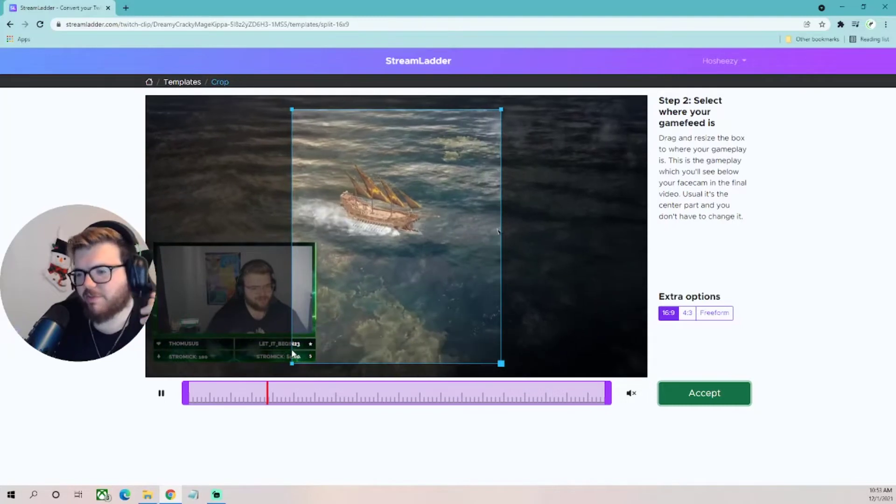
# - Resize the gamefeed box around the sailing ship and accept it
pyautogui.moveTo(298, 359); pyautogui.dragTo(348, 363)
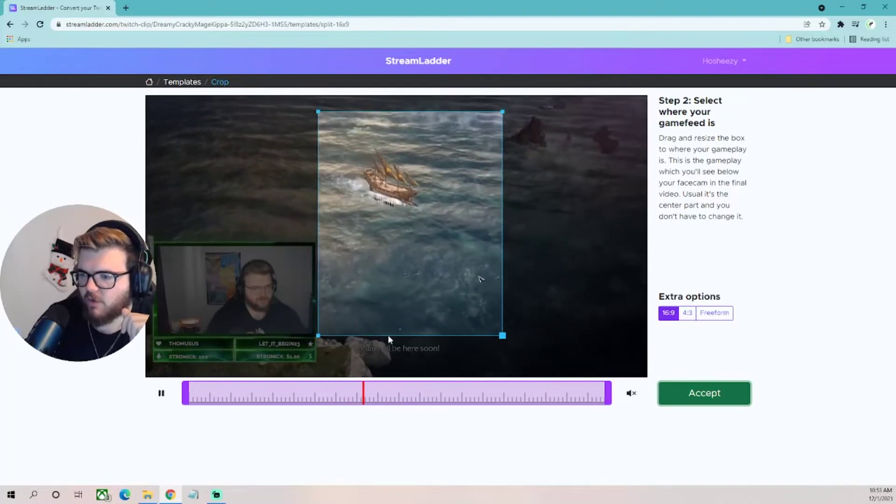
pyautogui.moveTo(505, 336); pyautogui.dragTo(519, 357)
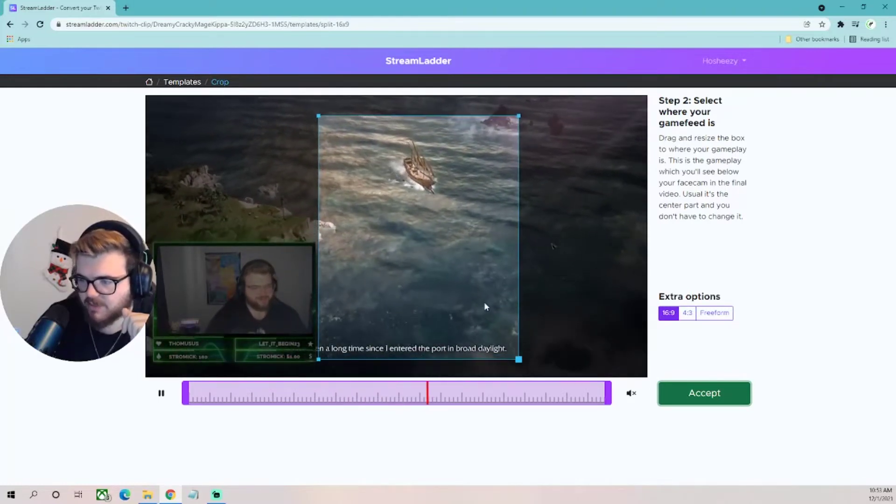
pyautogui.click(704, 393)
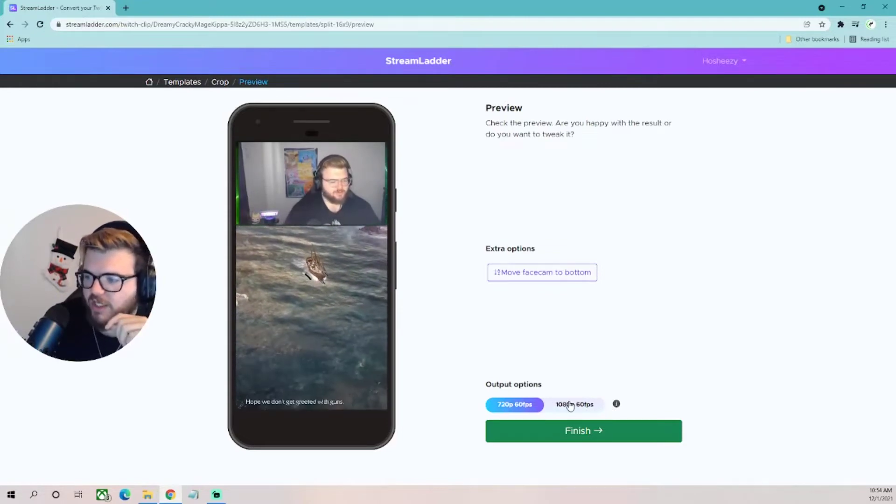
# - Finish at 720p with facecam on top, after declining the 1080p Plus prompt
pyautogui.click(574, 404)
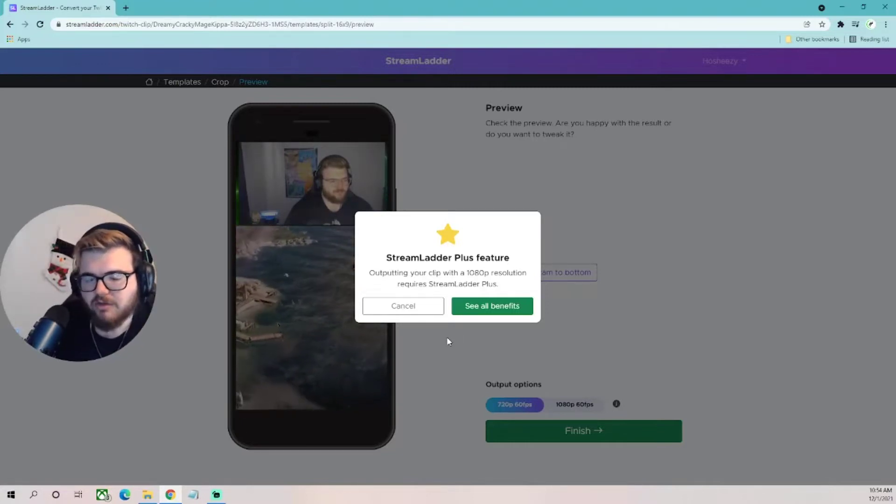
pyautogui.click(403, 306)
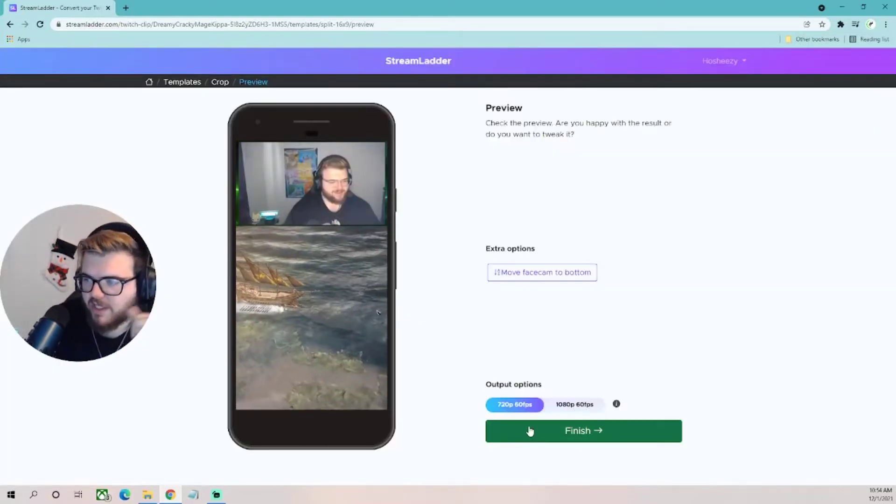
pyautogui.click(537, 280)
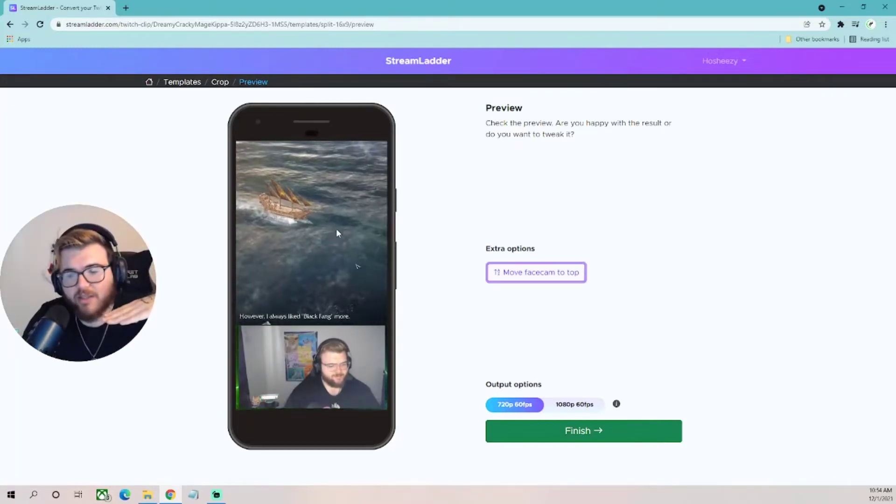
pyautogui.click(535, 272)
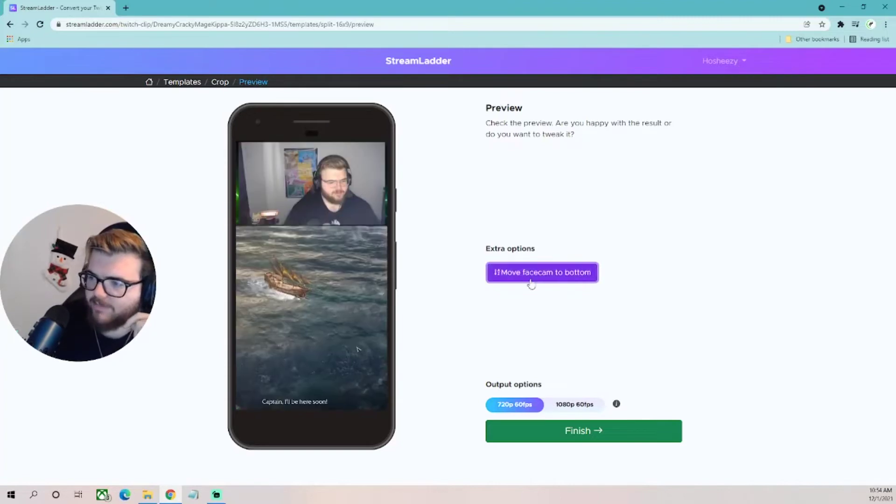
pyautogui.click(546, 431)
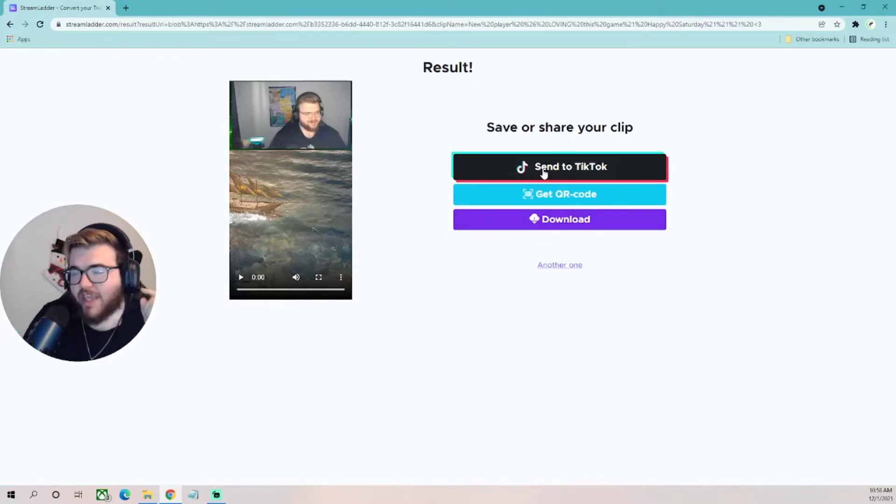
# - Decline Send to TikTok's Plus prompt, download the MP4, and open a new tab
pyautogui.click(543, 172)
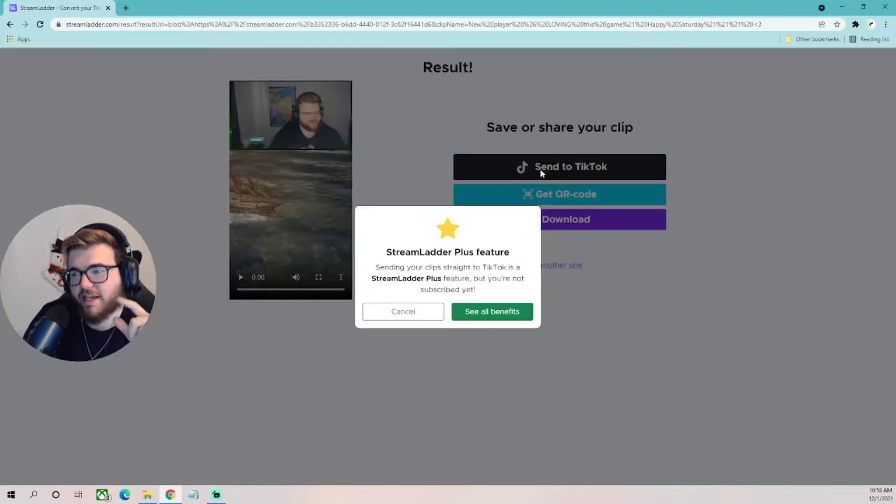
pyautogui.click(411, 317)
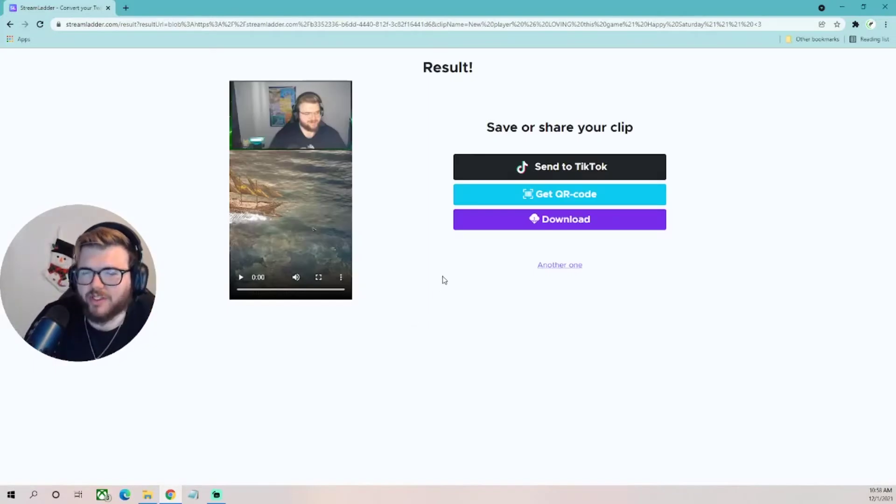
pyautogui.click(526, 219)
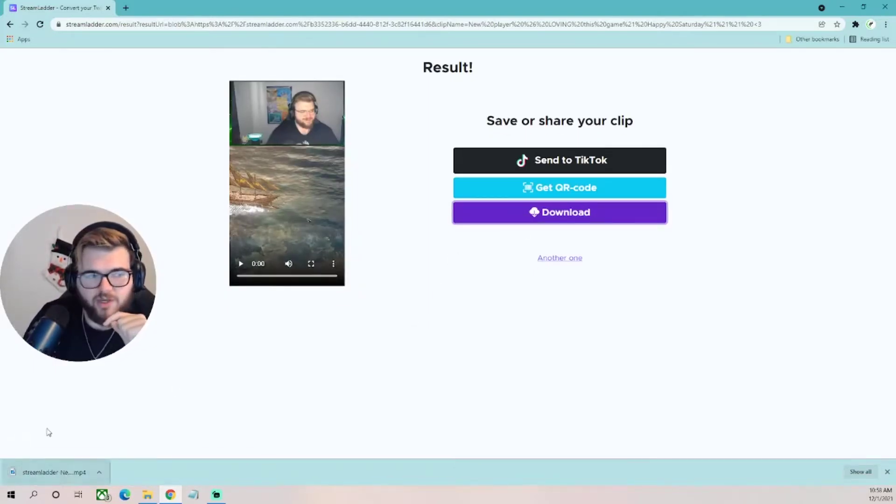
pyautogui.click(127, 7)
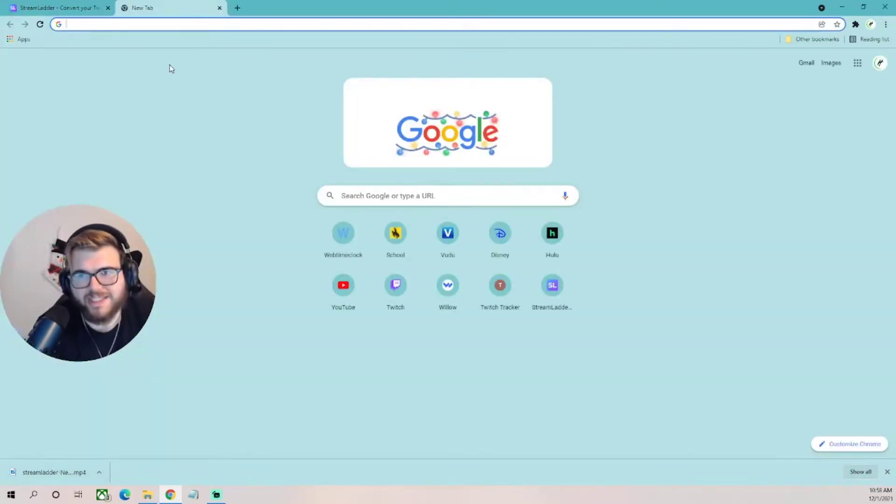
pyautogui.write('tiktok')
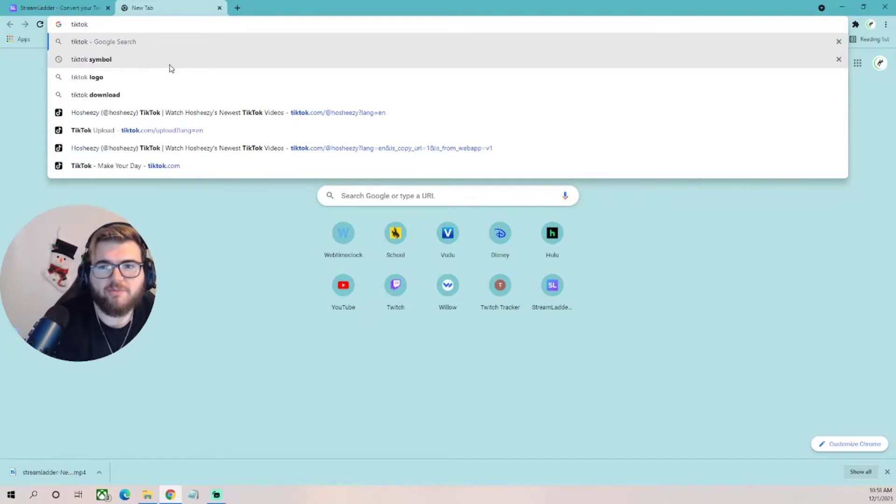
# - Search Google for tiktok and open the 'TikTok - Make Your Day' result
pyautogui.press('Return')
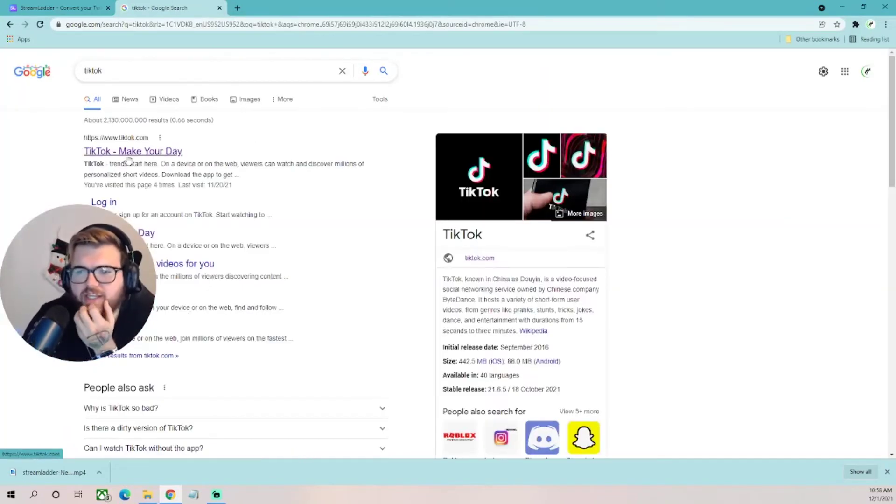
pyautogui.click(128, 153)
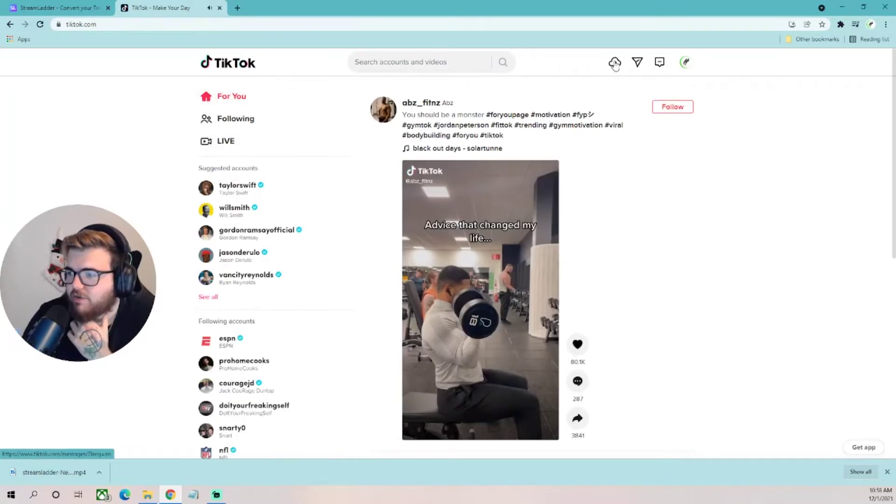
# - Drag the downloaded MP4 from the download bar into TikTok's upload drop zone
pyautogui.click(615, 62)
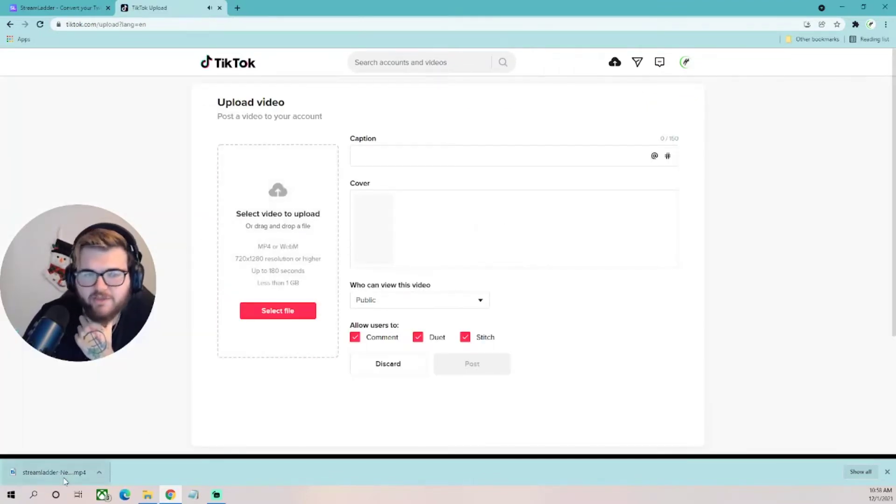
pyautogui.moveTo(74, 474); pyautogui.dragTo(276, 237)
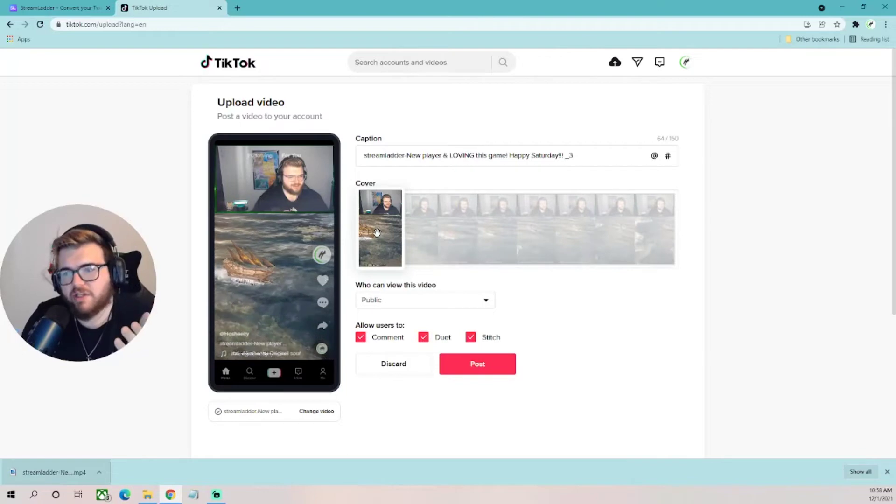
# - Pick a mid-clip cover frame and rewrite the caption to 'Just got my ship in L.A #lostark'
pyautogui.moveTo(377, 233); pyautogui.dragTo(374, 238)
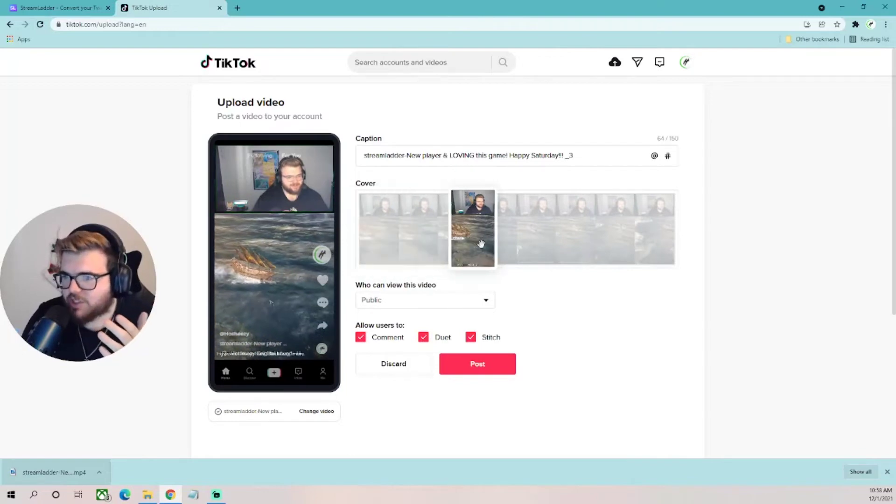
pyautogui.moveTo(375, 239); pyautogui.dragTo(556, 245)
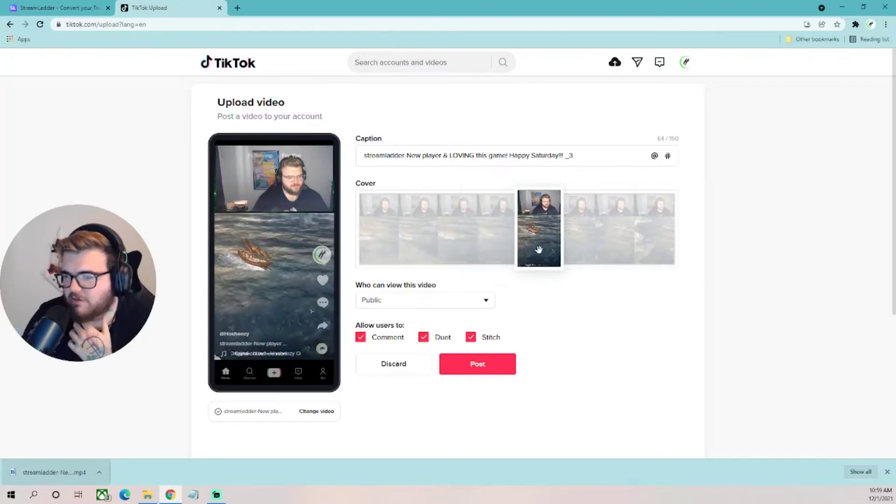
pyautogui.moveTo(575, 156); pyautogui.dragTo(361, 156)
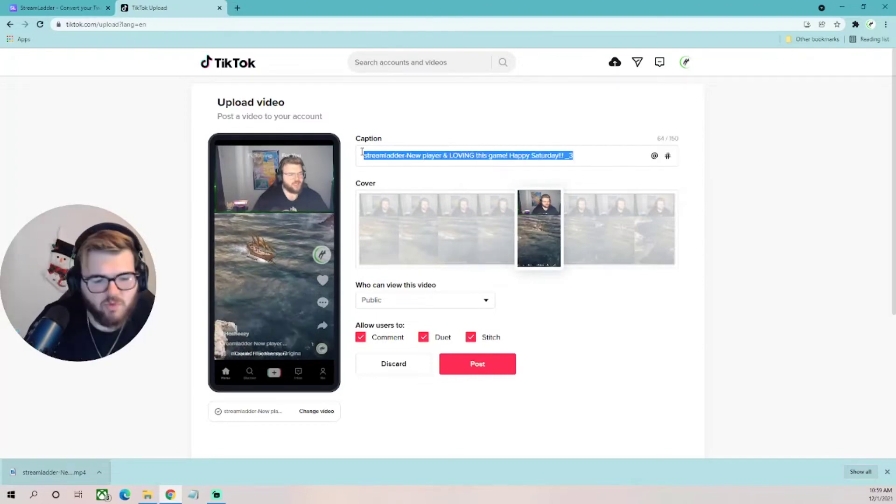
pyautogui.press('BackSpace')
pyautogui.write('Jus')
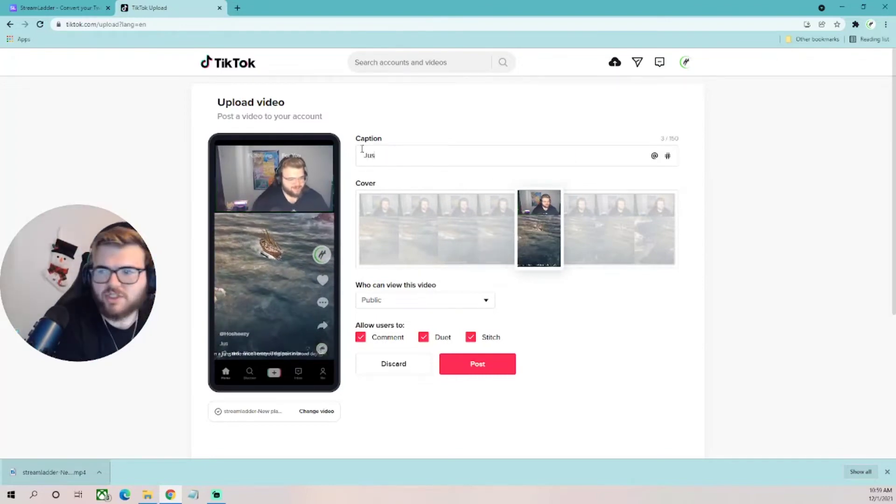
pyautogui.write('t got my shipo')
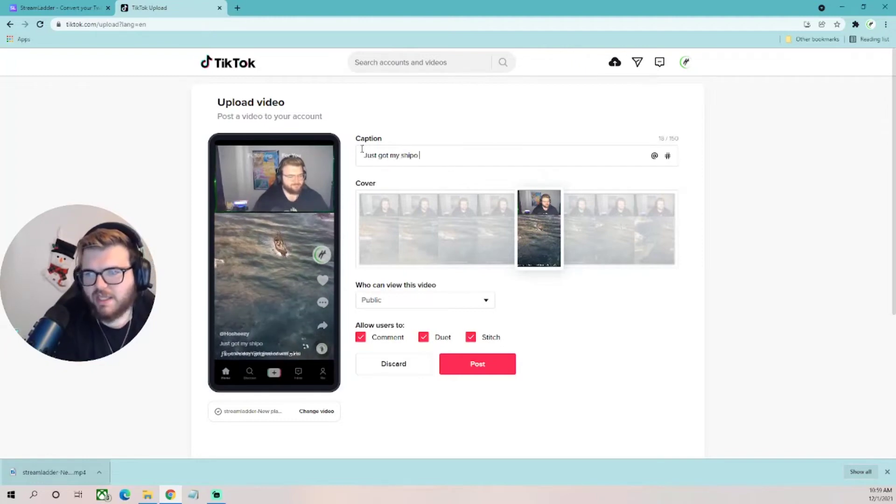
pyautogui.press('BackSpace')
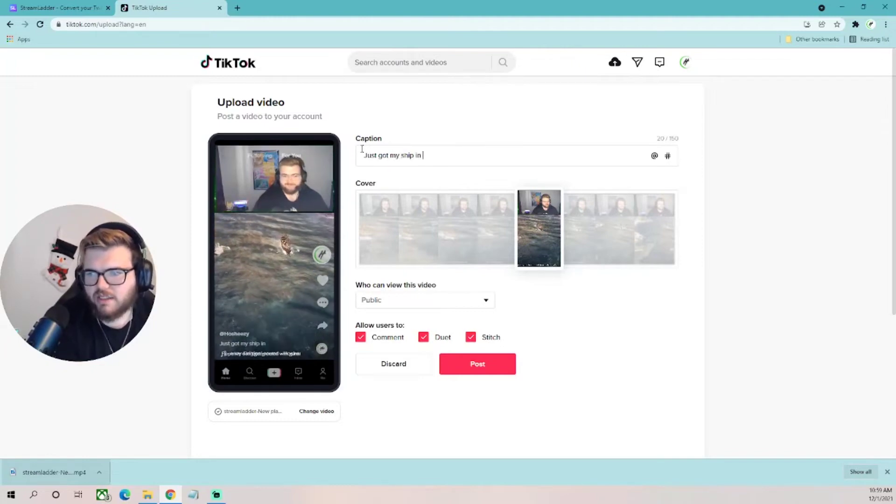
pyautogui.write('LA')
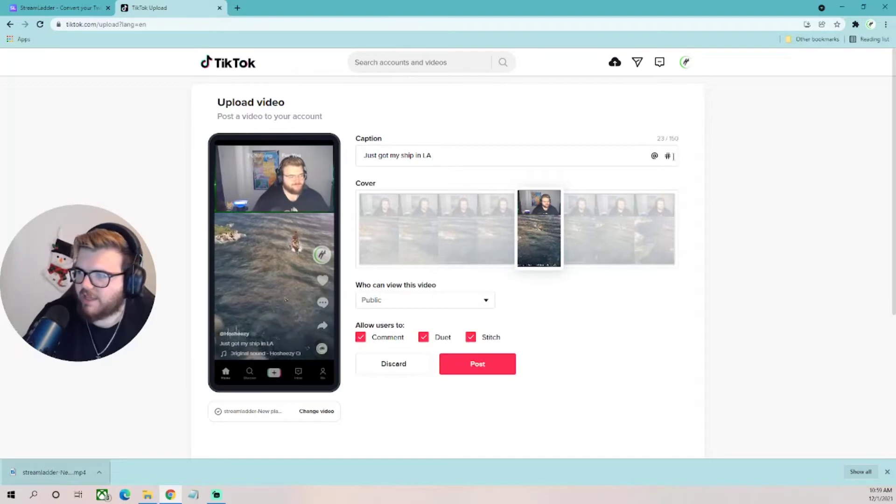
pyautogui.write('lostark')
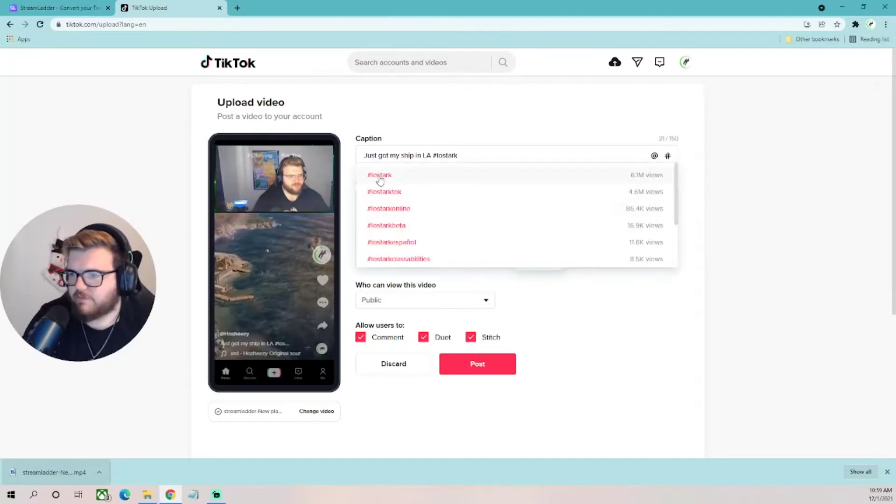
pyautogui.click(386, 175)
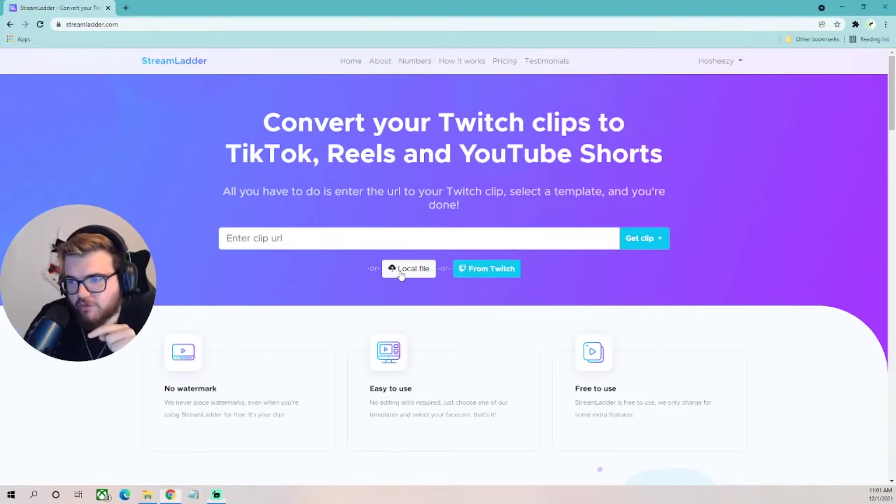
# - Load 'Current YT intro' from the Streammmmm folder, preview the Fullscreen template, then return to templates
pyautogui.click(401, 273)
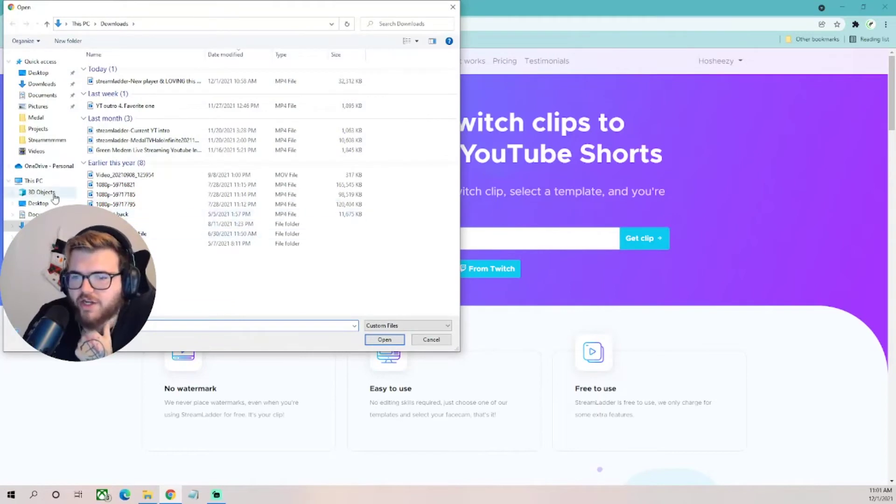
pyautogui.click(46, 140)
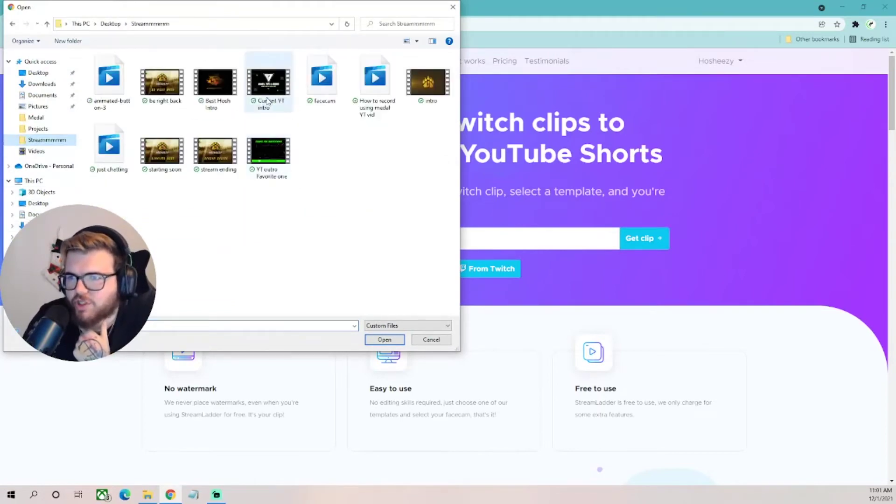
pyautogui.click(269, 84)
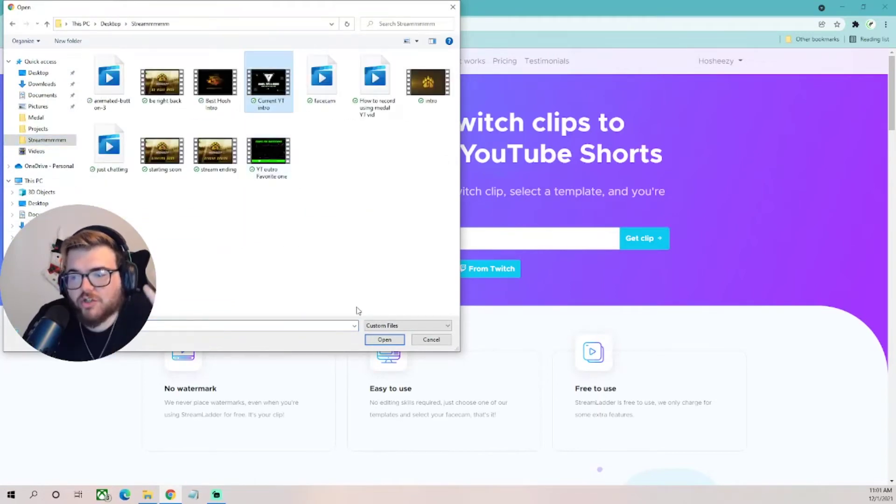
pyautogui.click(384, 340)
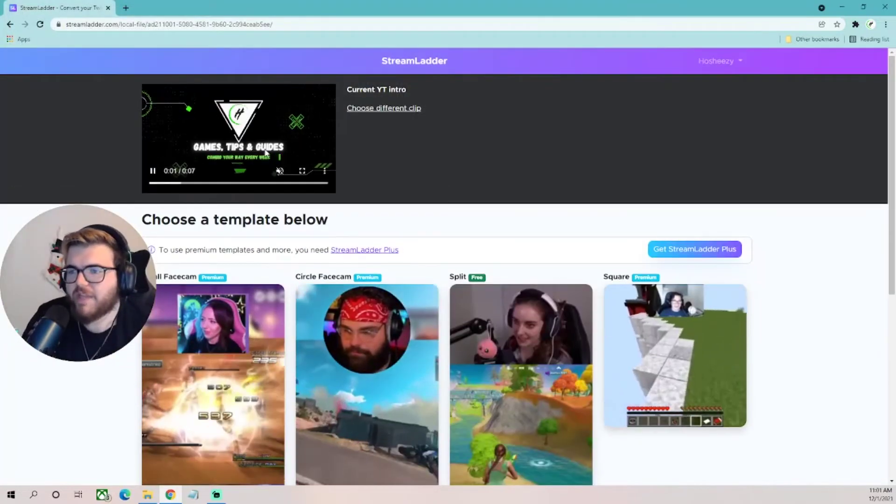
pyautogui.scroll(-3, 330, 322)
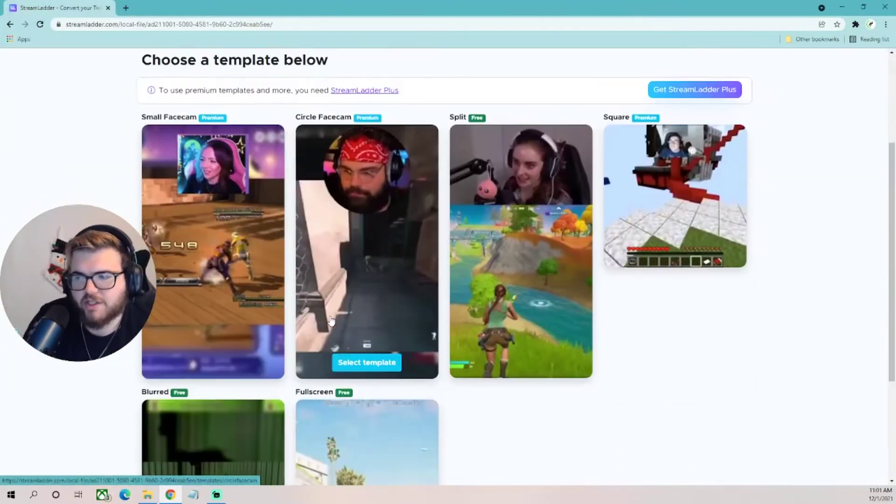
pyautogui.scroll(-2, 331, 321)
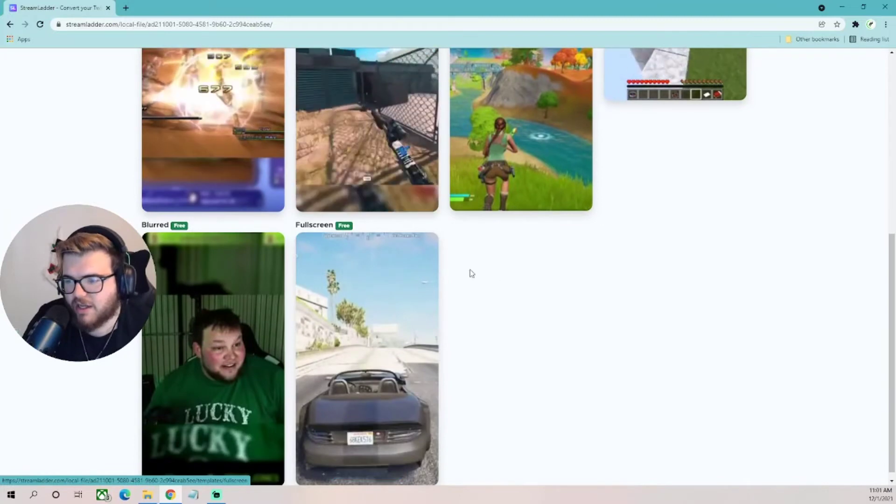
pyautogui.click(390, 316)
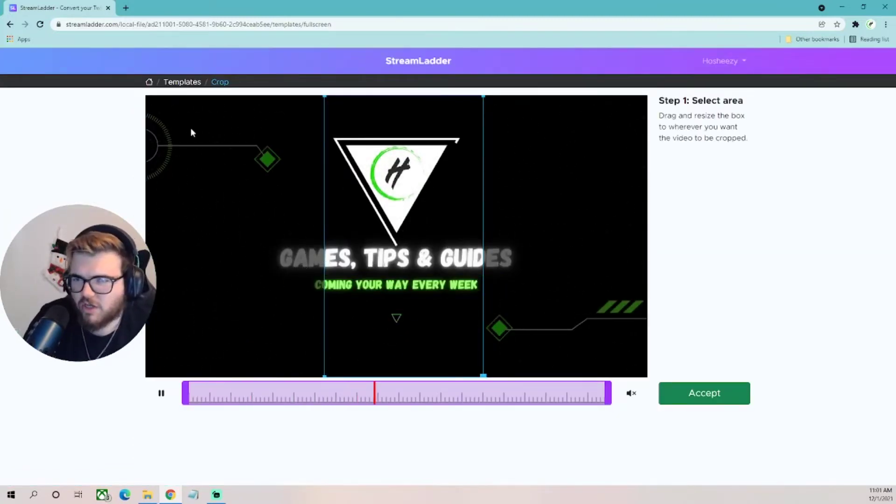
pyautogui.click(181, 82)
pyautogui.scroll(-3, 351, 270)
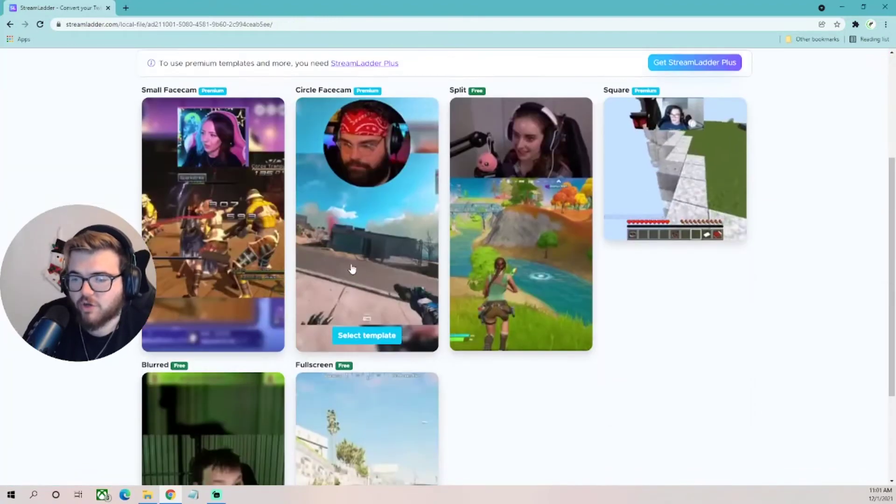
pyautogui.scroll(-3, 280, 315)
# - Apply the Blurred background template, leave the clip muted, and nudge the crop area slightly
pyautogui.click(184, 354)
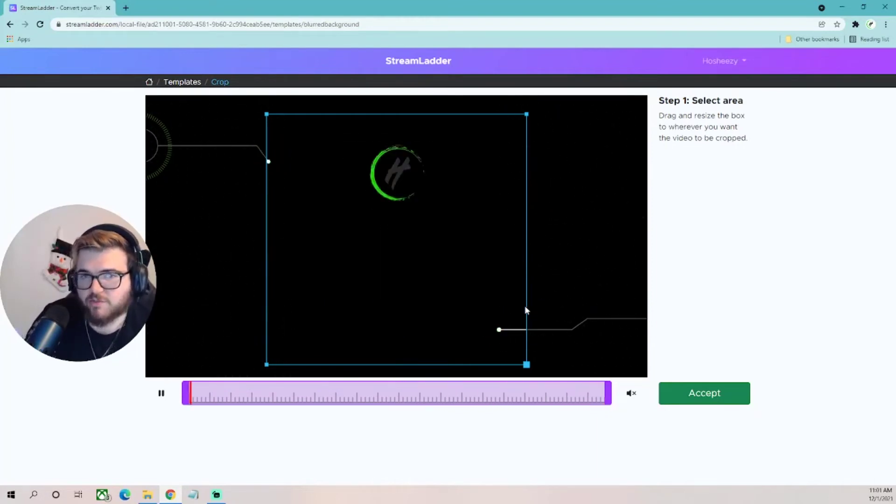
pyautogui.click(631, 393)
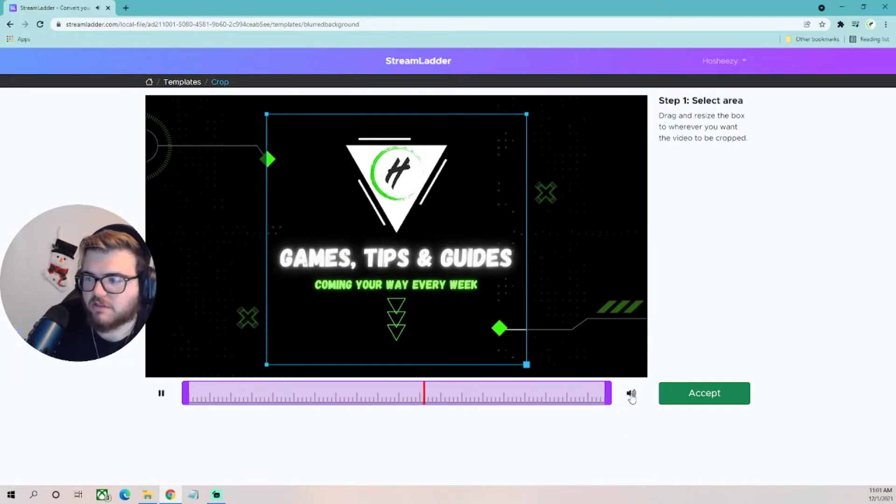
pyautogui.click(630, 393)
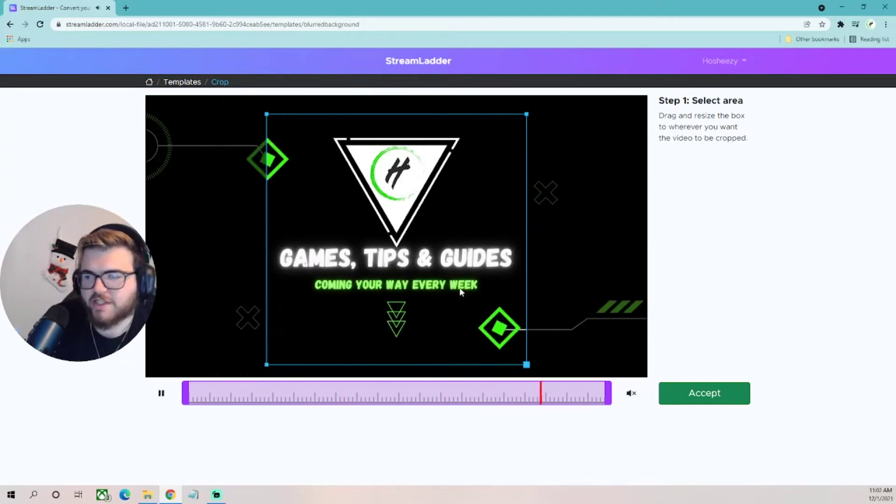
pyautogui.moveTo(454, 278); pyautogui.dragTo(463, 287)
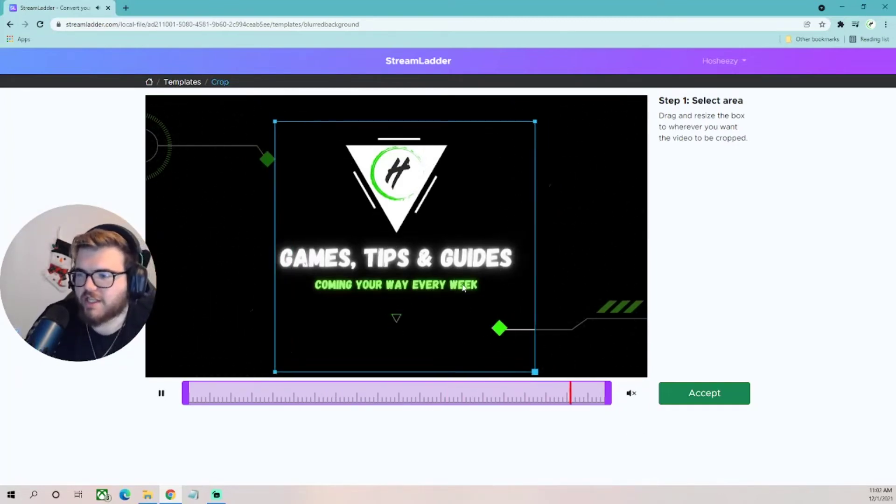
# - Accept the crop, render the vertical intro at 720p, and open a new browser tab
pyautogui.click(704, 393)
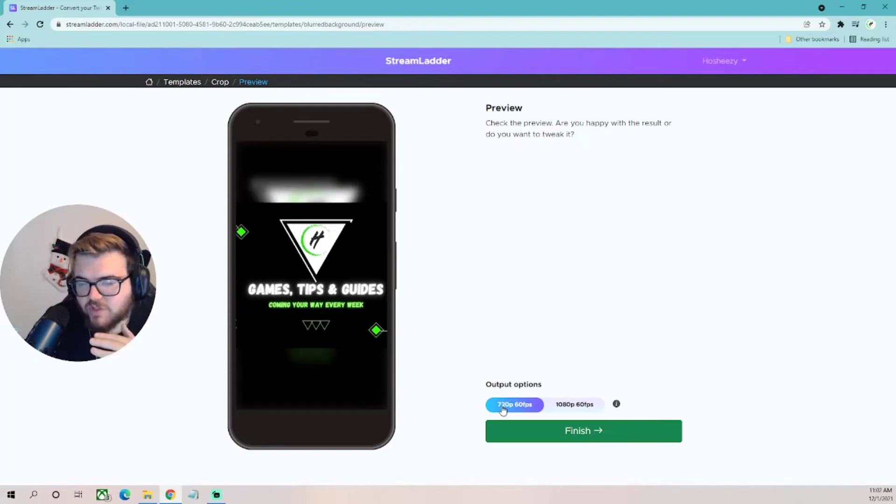
pyautogui.click(532, 430)
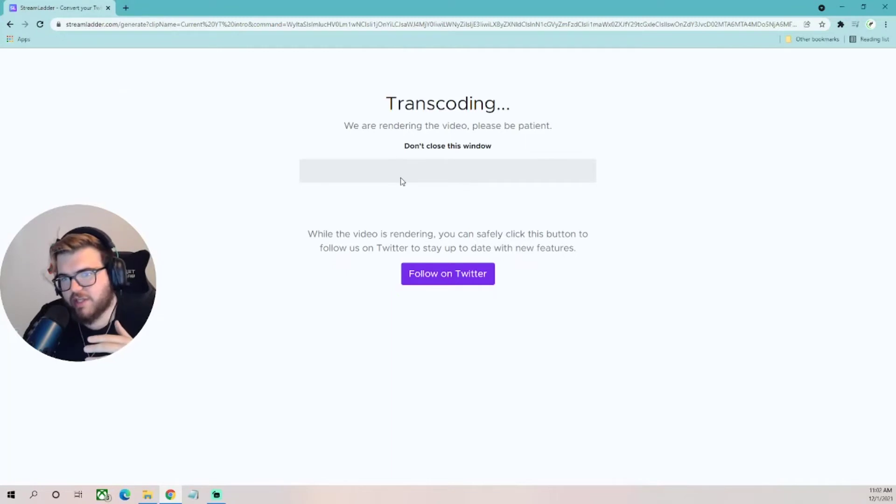
pyautogui.click(125, 7)
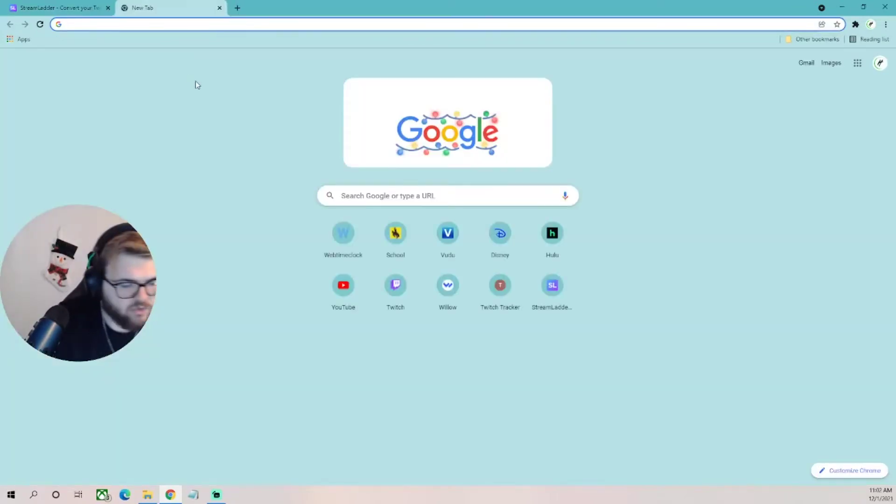
pyautogui.write('tikok')
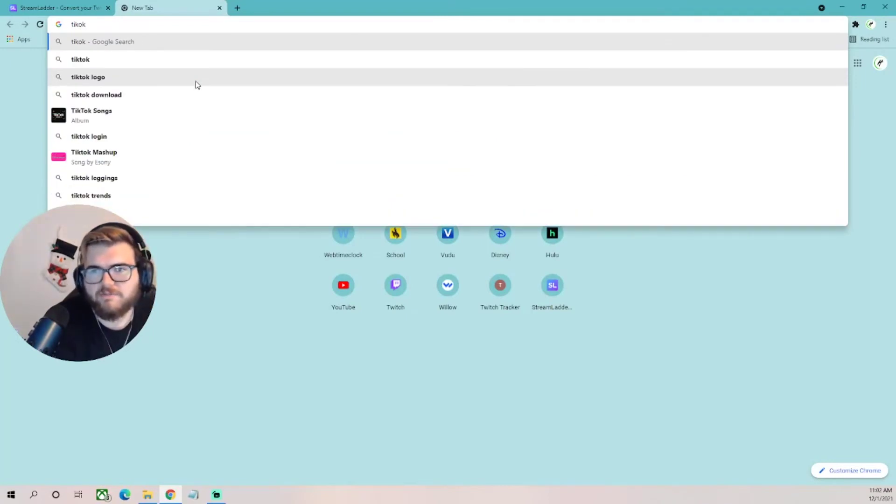
# - Go to the suggested TikTok address and solve the slider verification puzzle
pyautogui.press('BackSpace')
pyautogui.press('BackSpace')
pyautogui.write('tok')
pyautogui.press('Return')
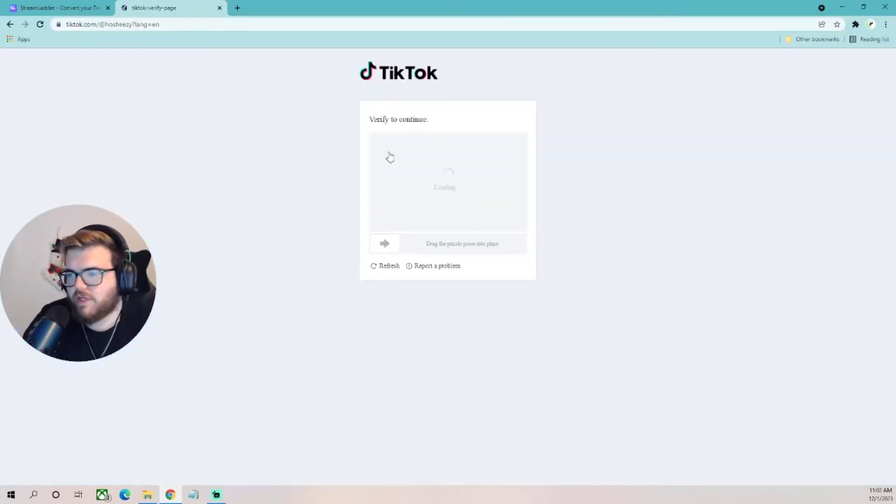
pyautogui.moveTo(397, 195); pyautogui.dragTo(429, 195)
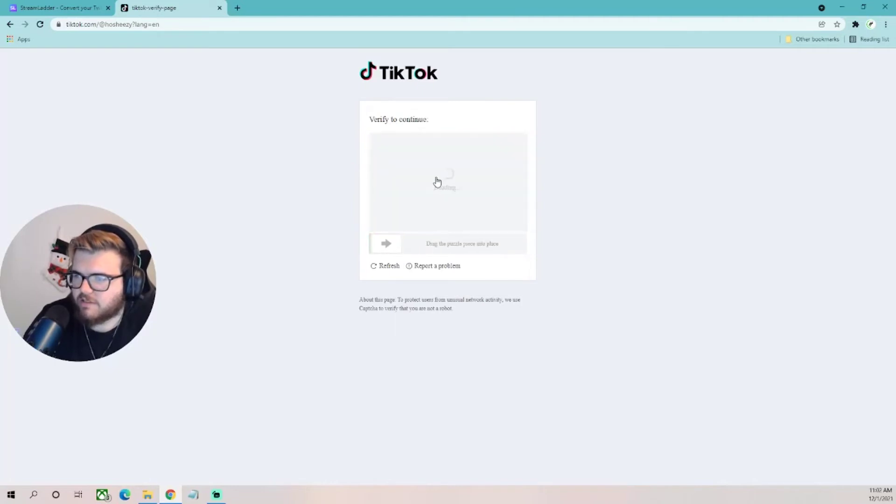
pyautogui.moveTo(397, 184); pyautogui.dragTo(454, 184)
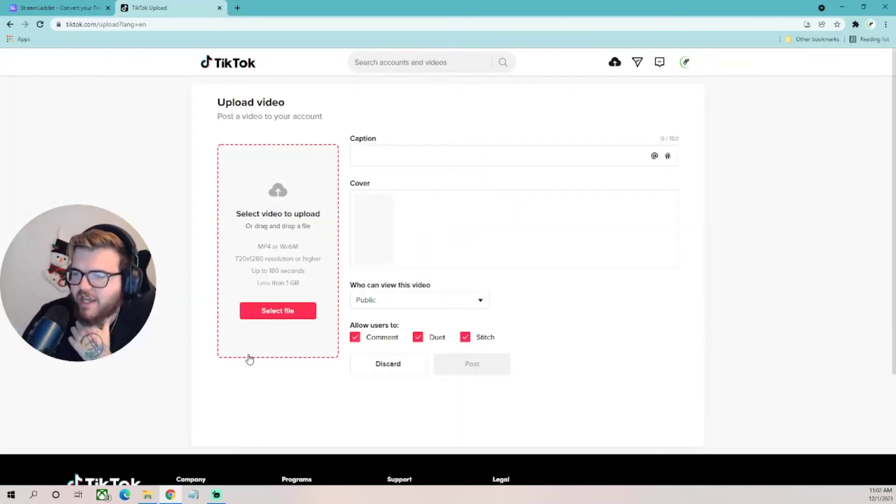
# - Download the vertical intro mp4 from StreamLadder and drop it onto TikTok's upload area
pyautogui.click(56, 8)
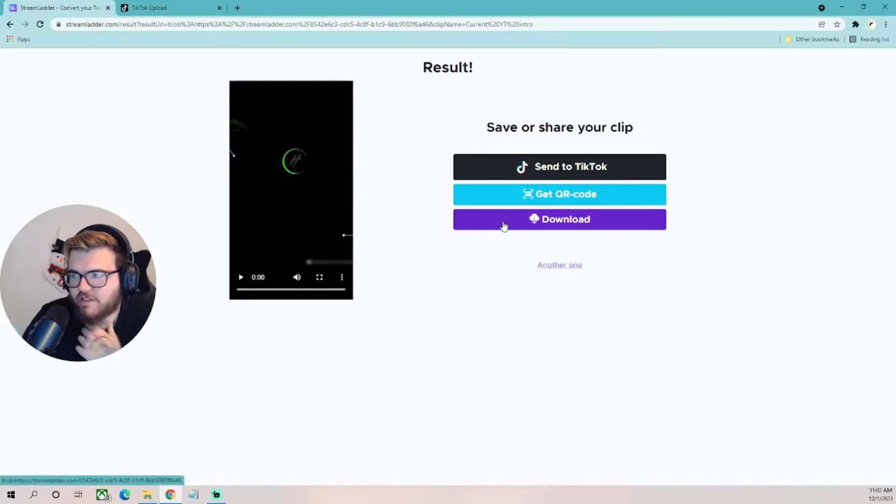
pyautogui.click(530, 166)
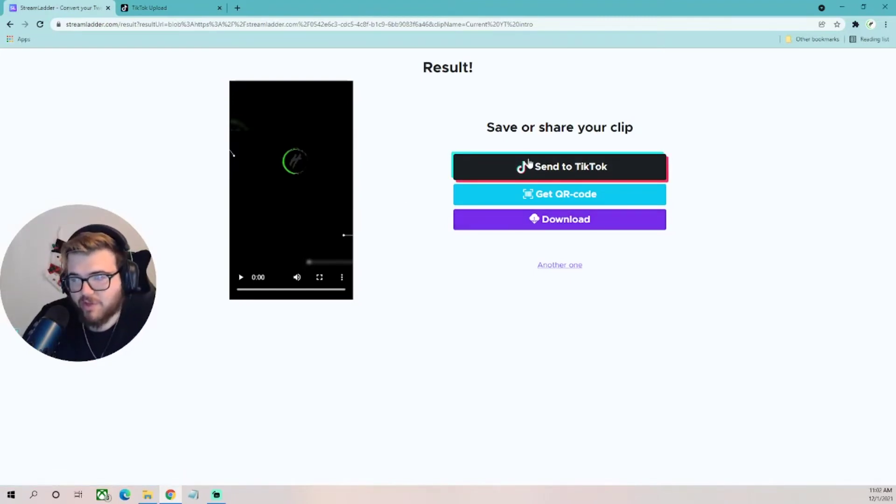
pyautogui.click(532, 219)
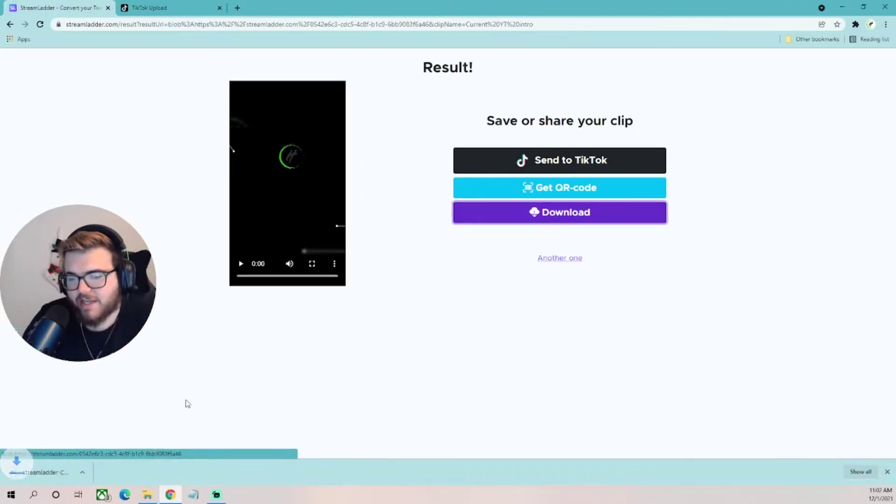
pyautogui.click(149, 8)
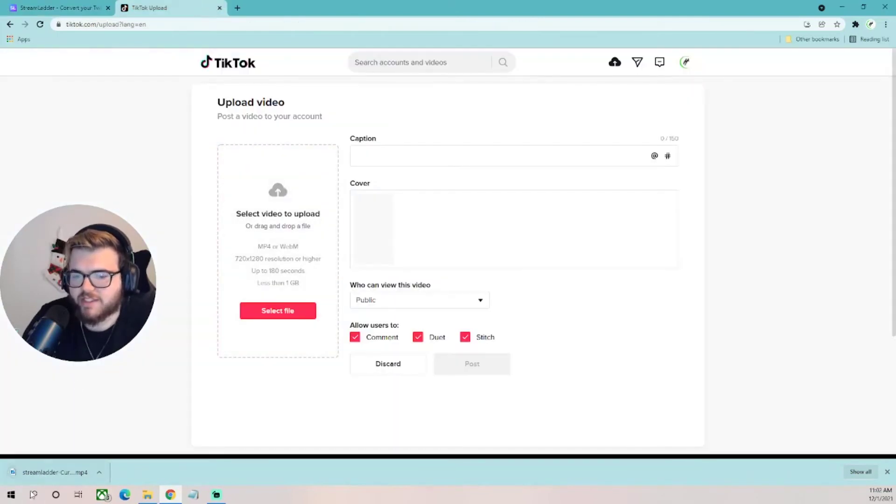
pyautogui.moveTo(49, 472); pyautogui.dragTo(278, 267)
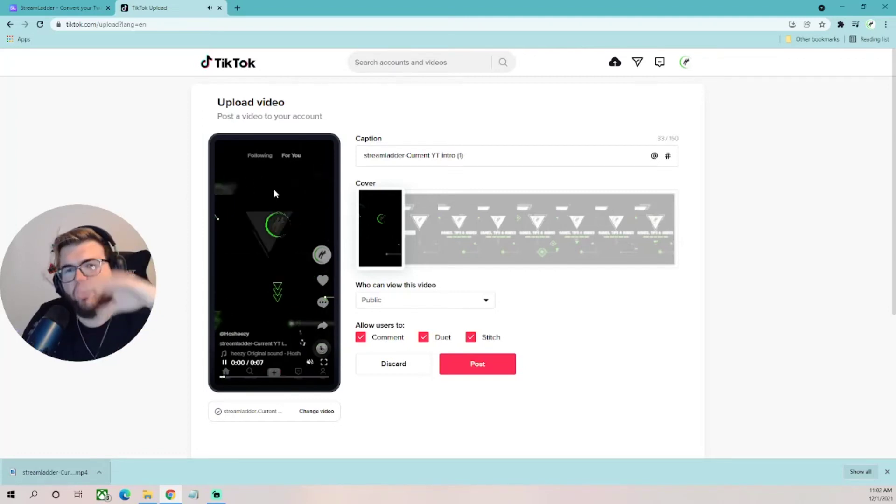
# - Clear the auto-filled caption, choose a mid-video cover frame, and keep visibility Public
pyautogui.moveTo(463, 156); pyautogui.dragTo(322, 146)
pyautogui.press('BackSpace')
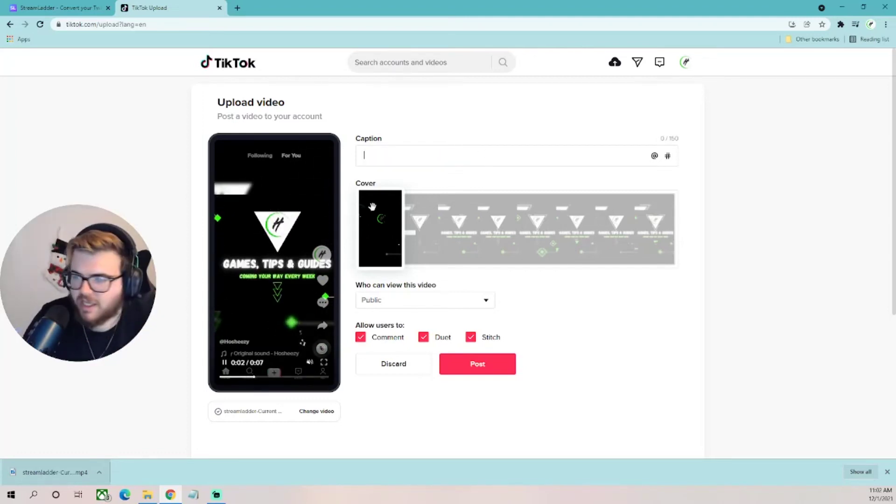
pyautogui.moveTo(380, 229); pyautogui.dragTo(478, 255)
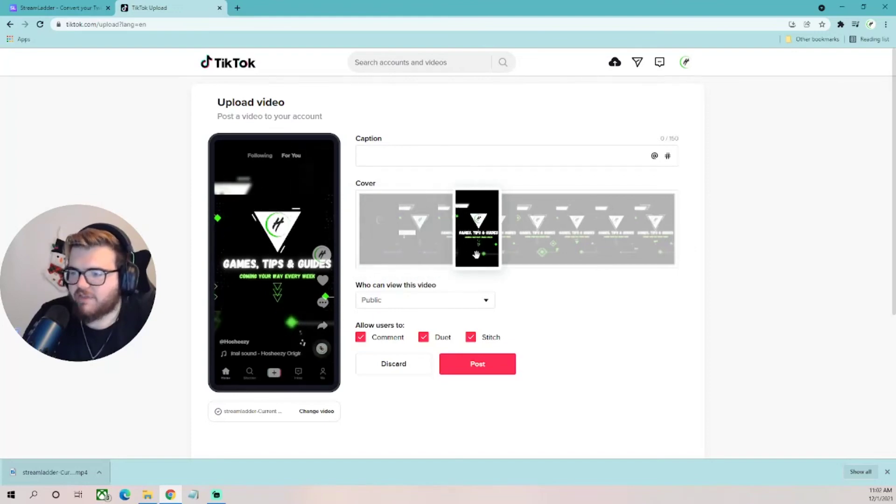
pyautogui.click(409, 301)
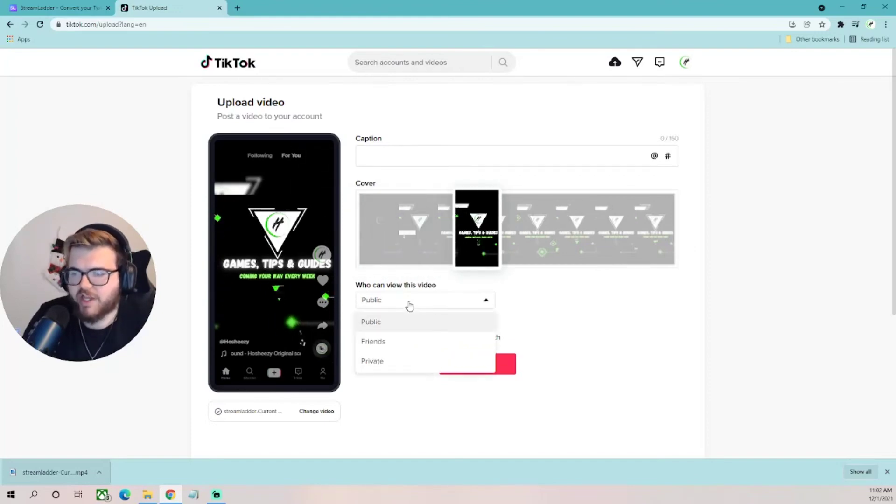
pyautogui.click(410, 305)
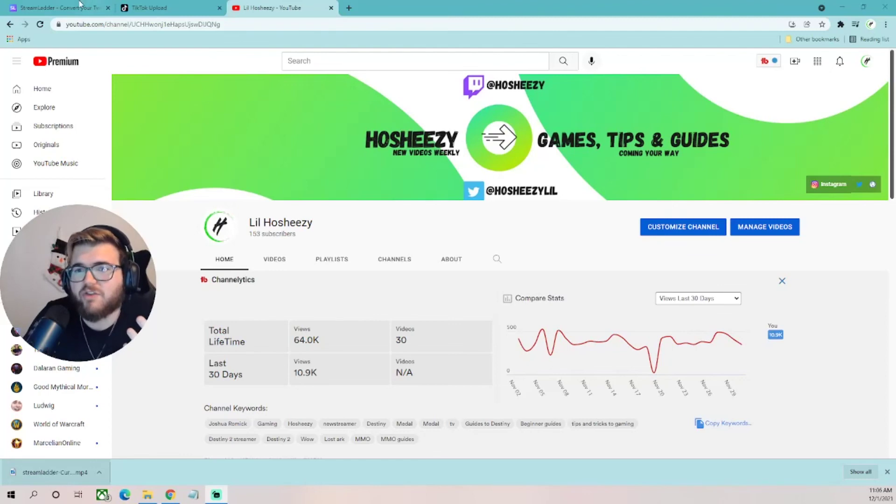
pyautogui.click(60, 7)
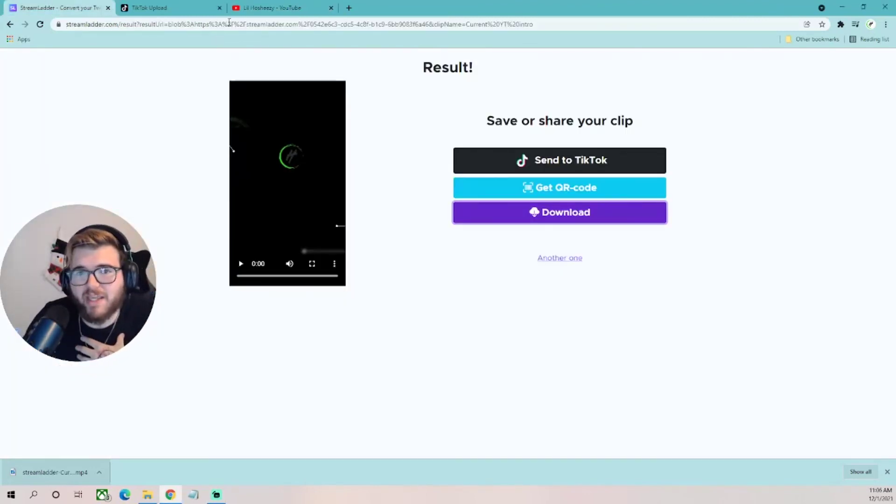
pyautogui.click(270, 7)
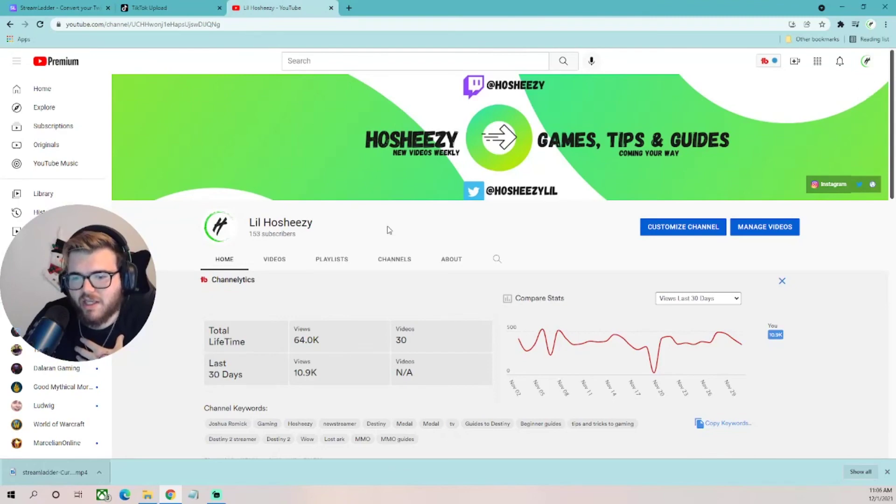